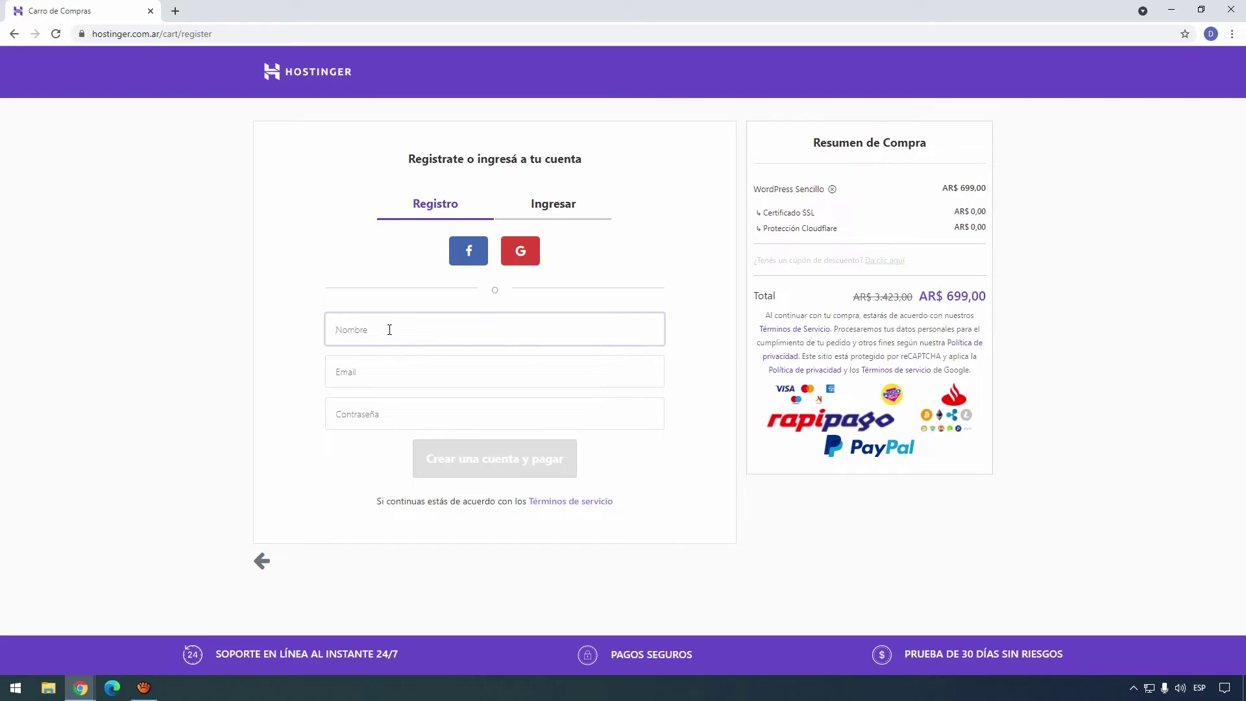
Fill in the new account's name, e-mail address and a pasted password.
{"action": "type", "text": "Ramiro"}
{"action": "key", "text": "Tab"}
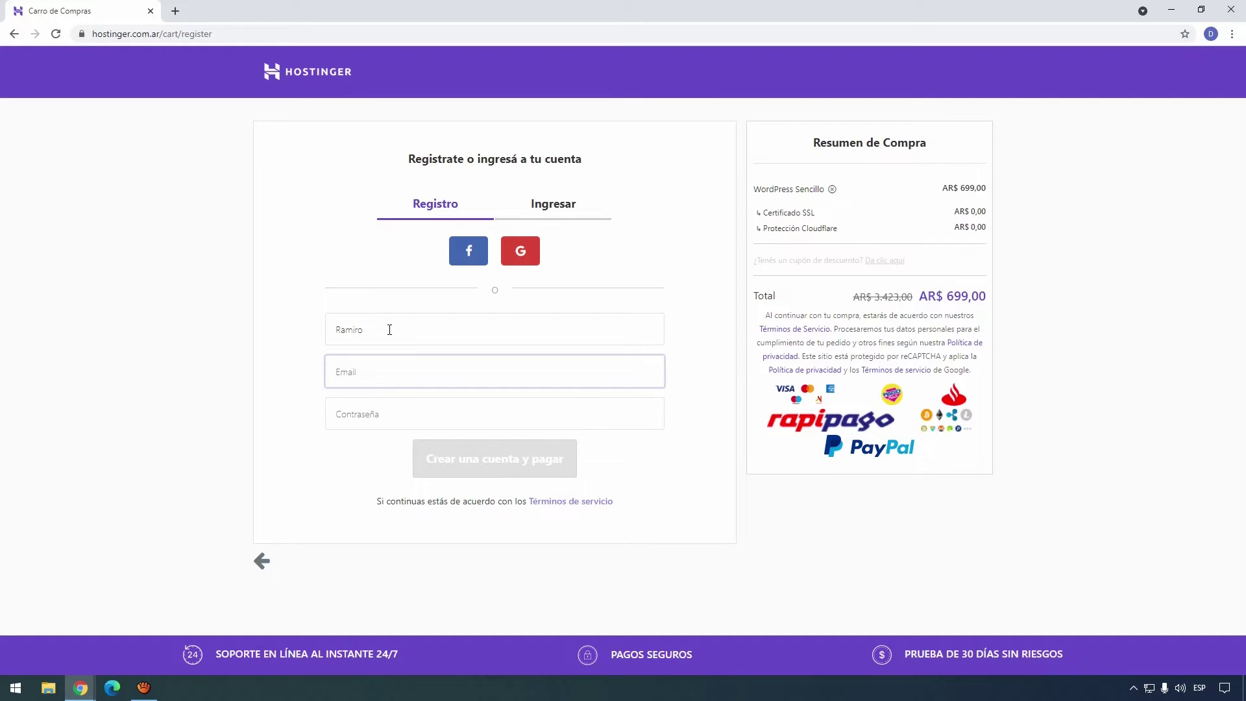
{"action": "key", "text": "Tab"}
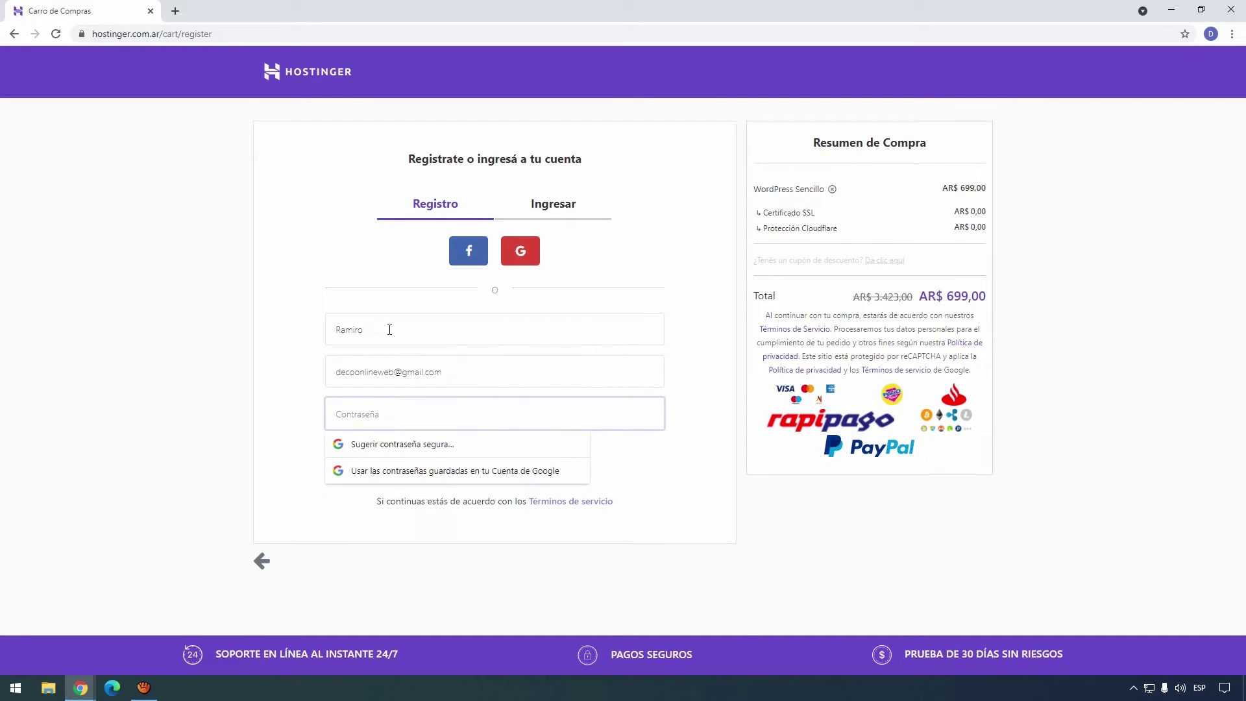
{"action": "key", "text": "ctrl+v"}
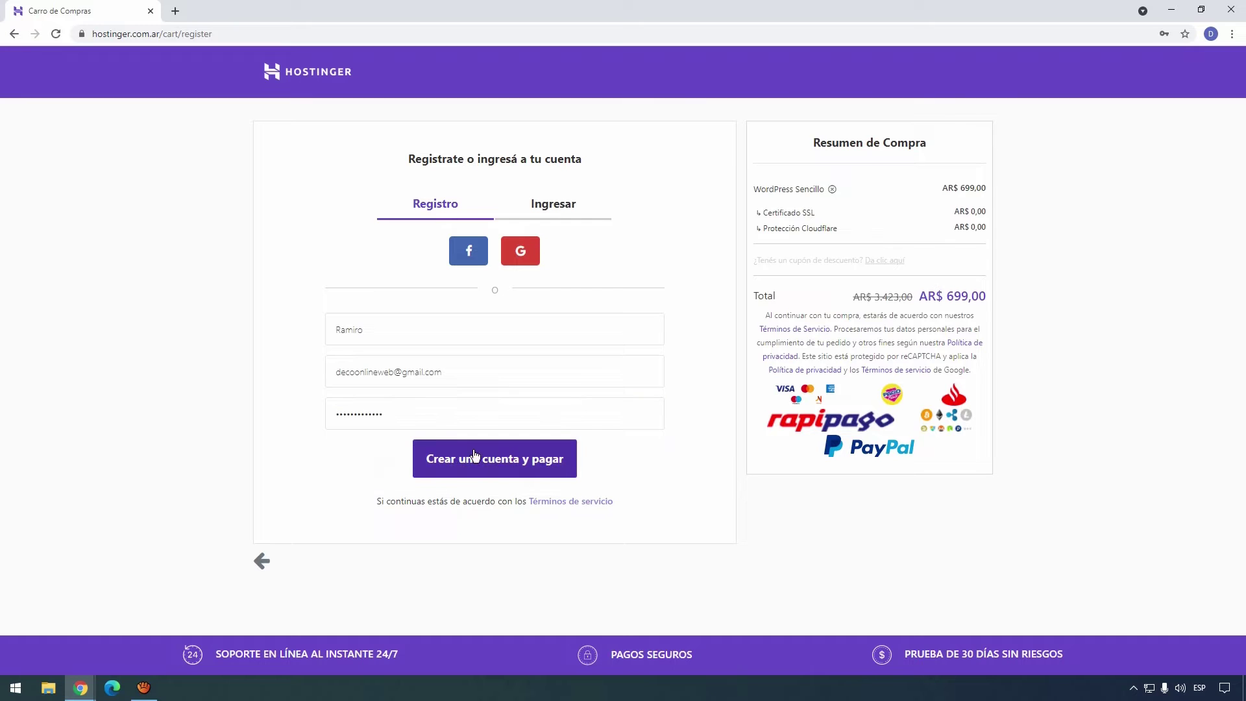
Create the account, pay with the Santander option, and begin setting up WordPress Sencillo.
{"action": "left_click", "coordinate": [523, 469]}
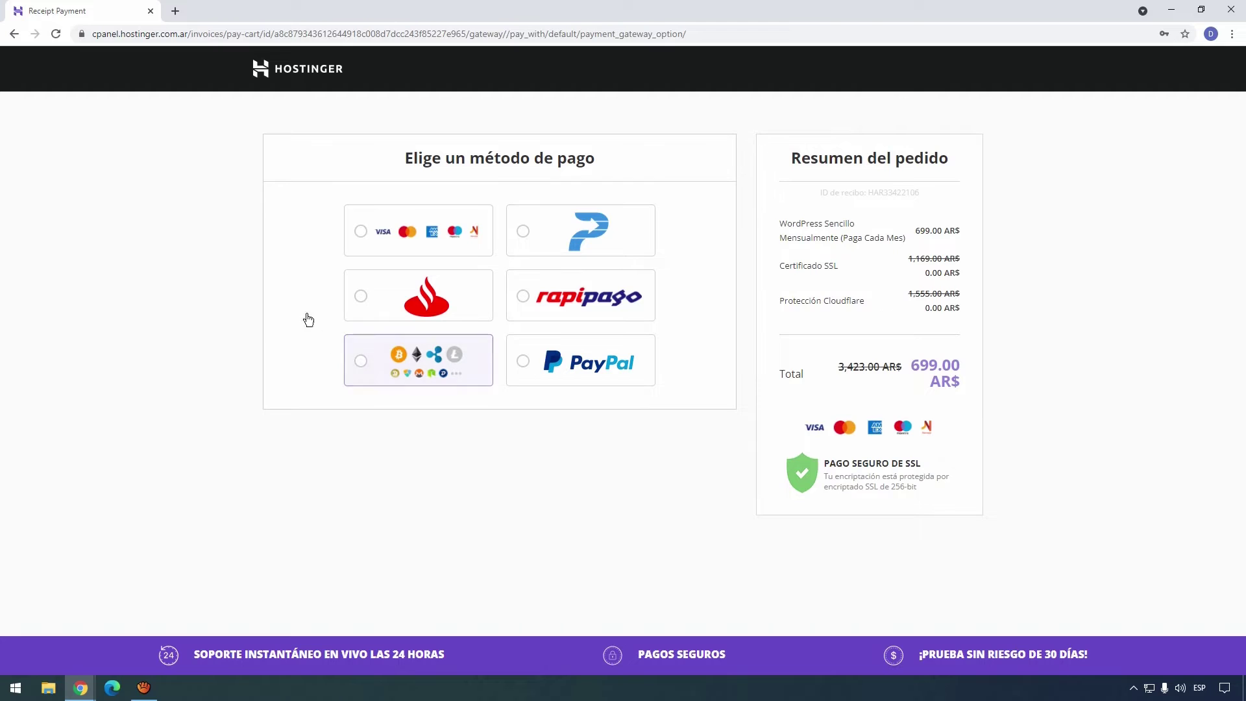
{"action": "left_click", "coordinate": [359, 302]}
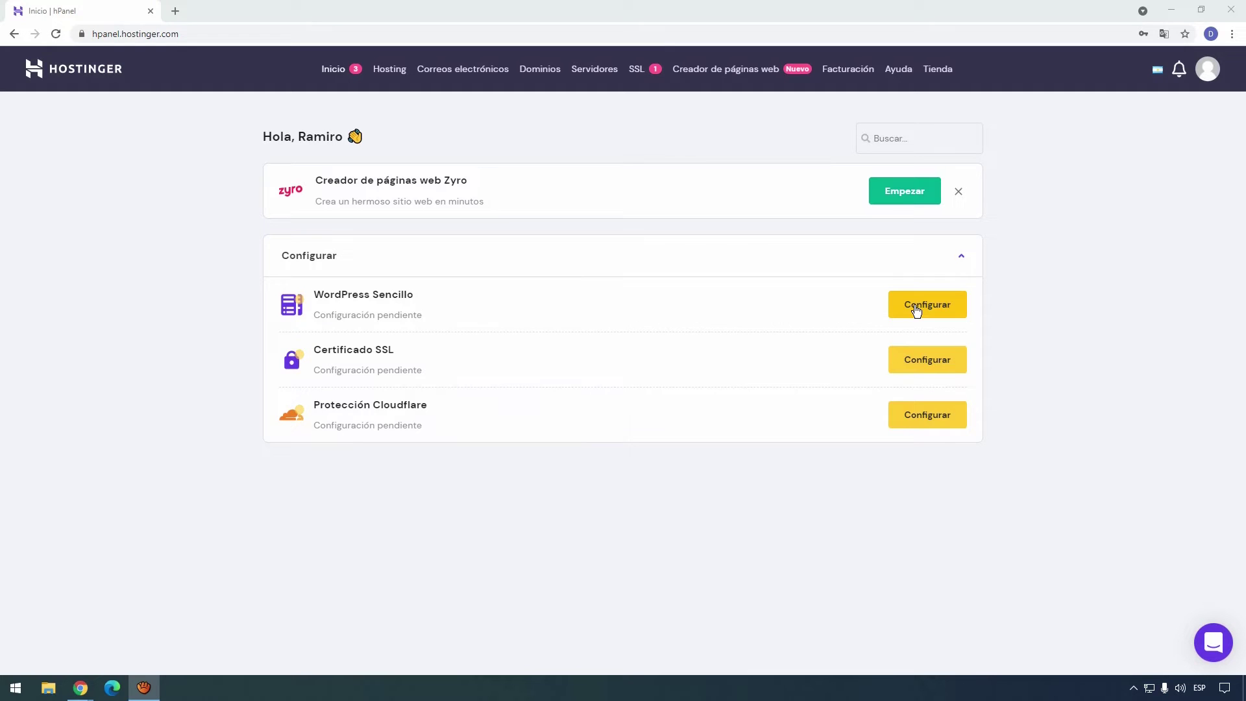
{"action": "left_click", "coordinate": [916, 310]}
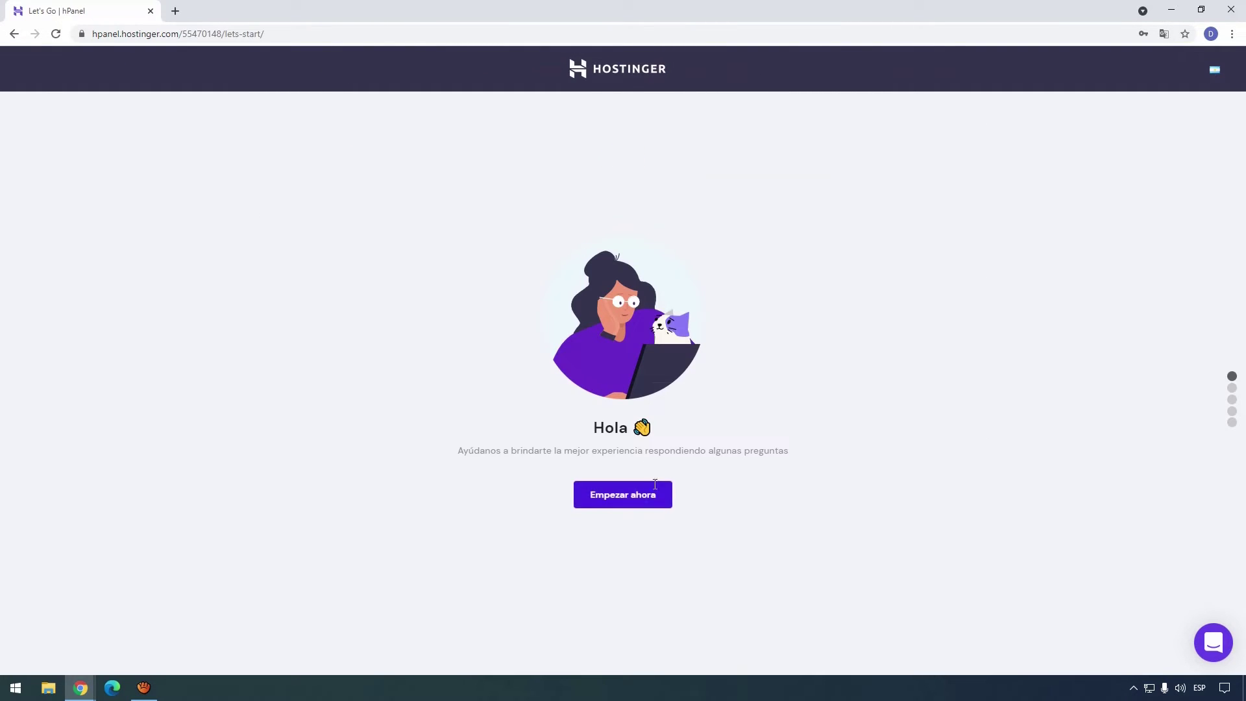
Answer the setup survey: Para mi, Un negocio, and Creando mi primer sitio web.
{"action": "left_click", "coordinate": [647, 502]}
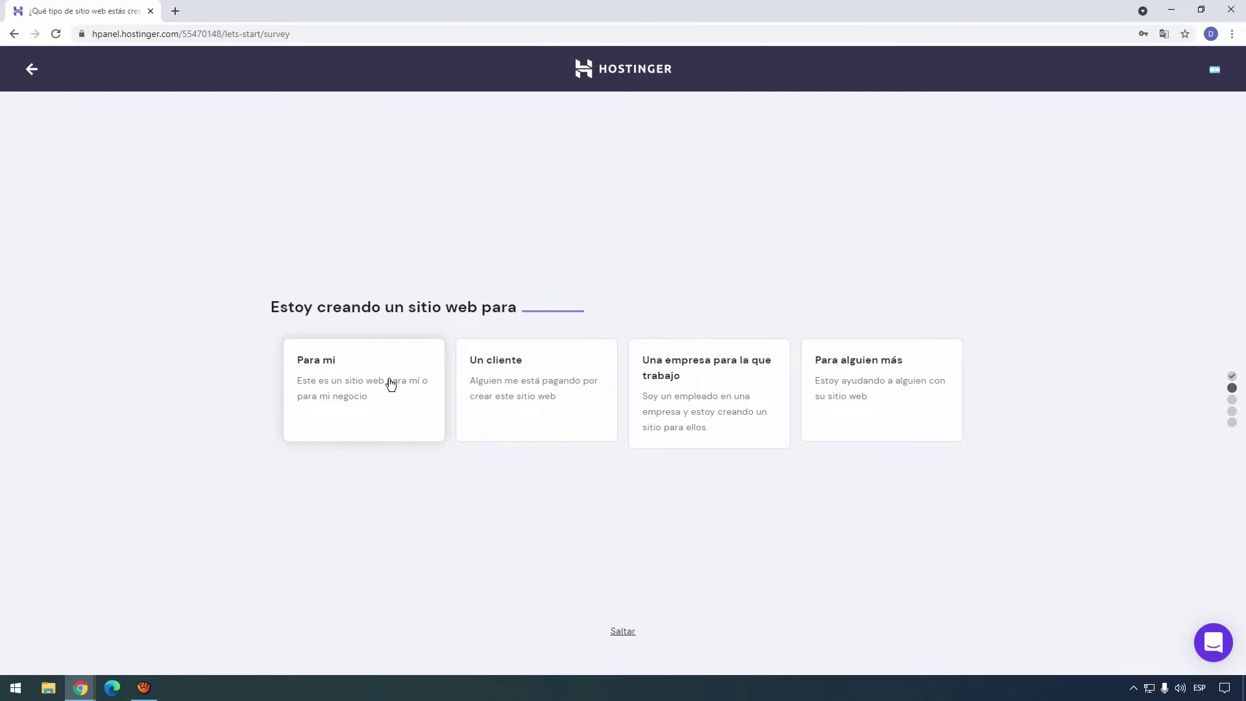
{"action": "left_click", "coordinate": [390, 383]}
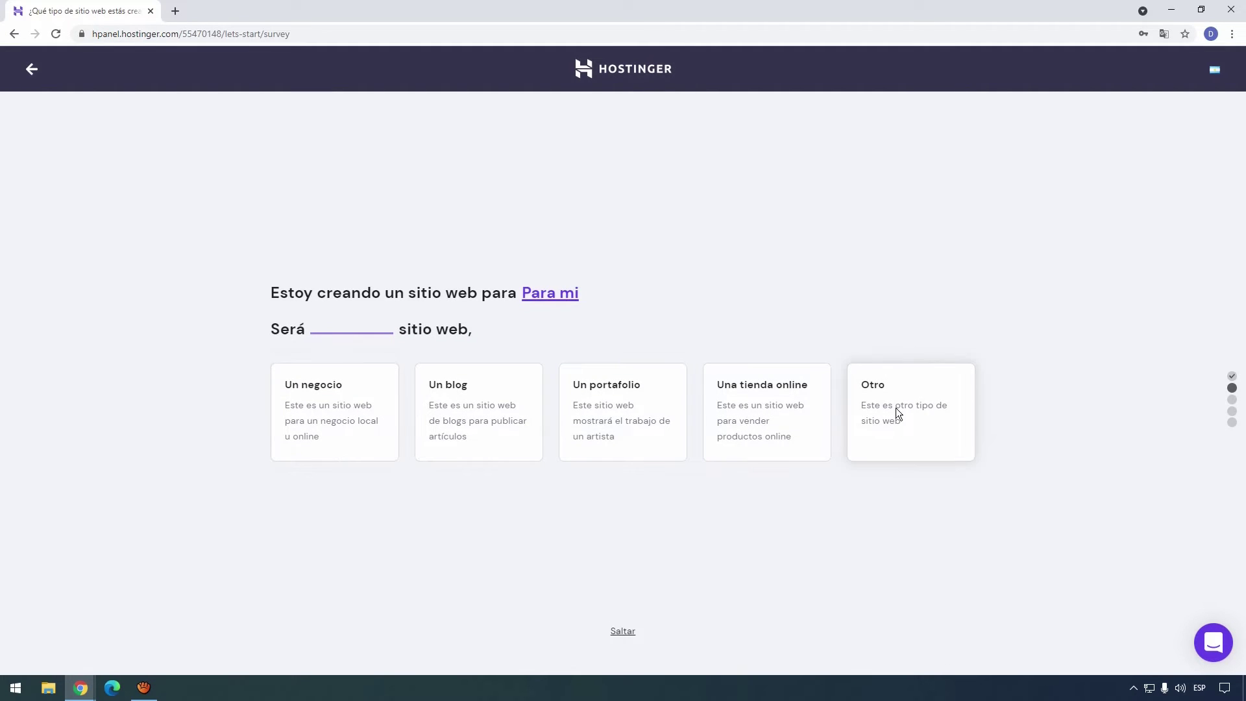
{"action": "left_click", "coordinate": [321, 405]}
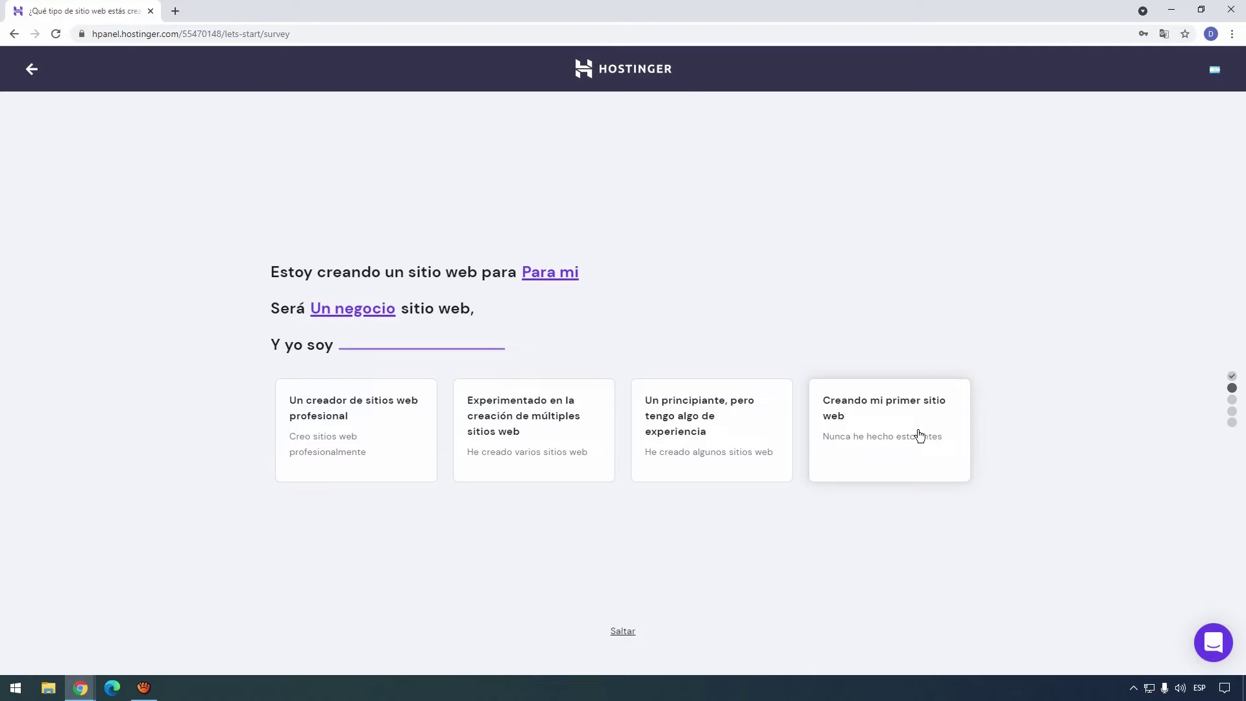
{"action": "left_click", "coordinate": [843, 468]}
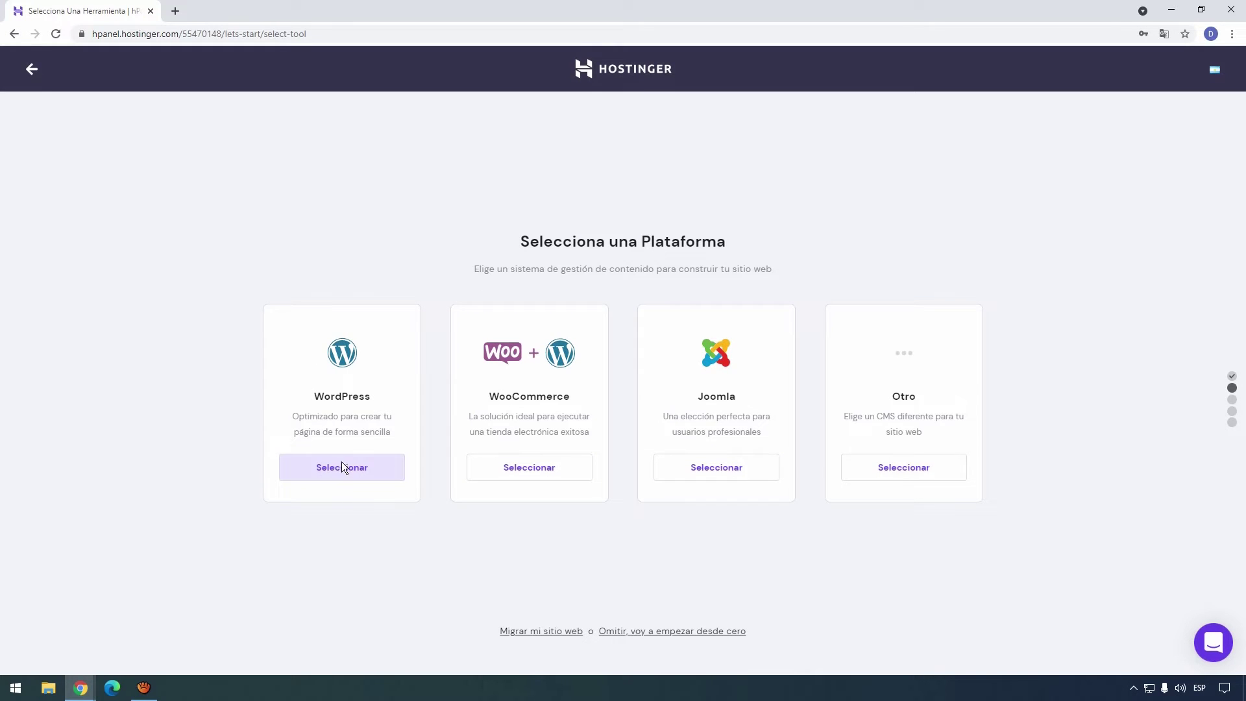
Select WordPress, keep the prefilled admin email, and replace the generated password with a custom one.
{"action": "left_click", "coordinate": [344, 466]}
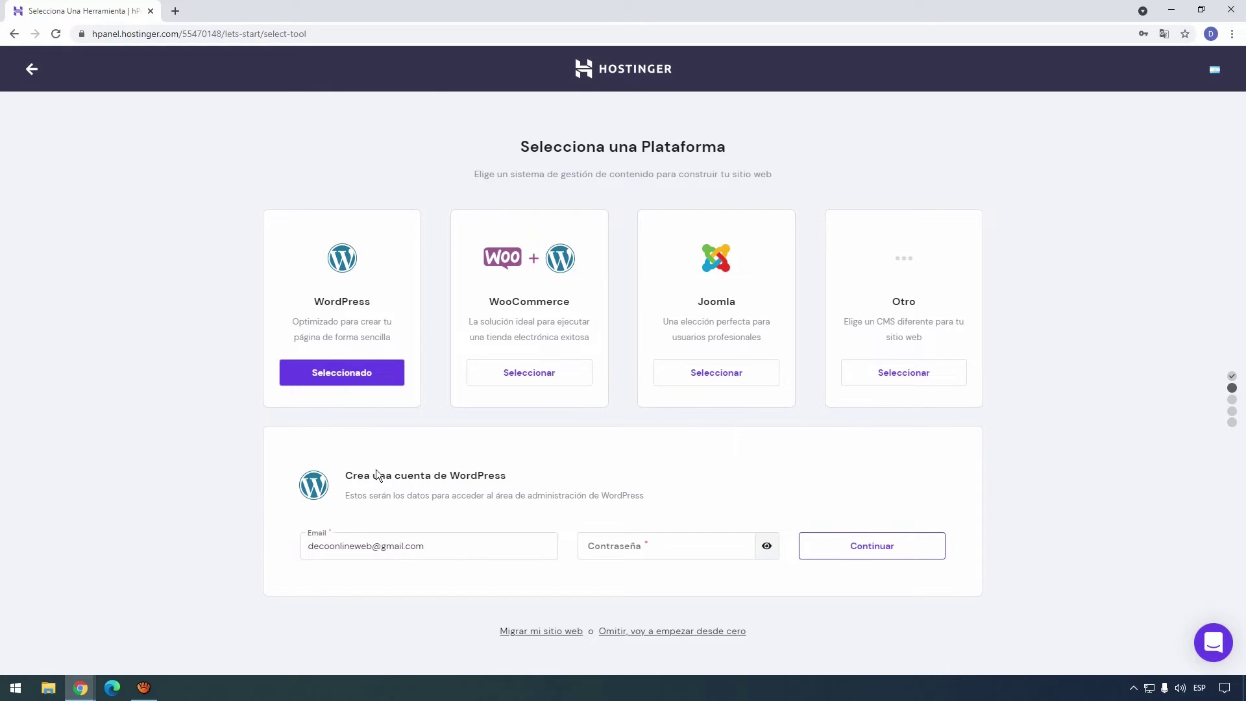
{"action": "left_click_drag", "start_coordinate": [424, 547], "coordinate": [261, 545]}
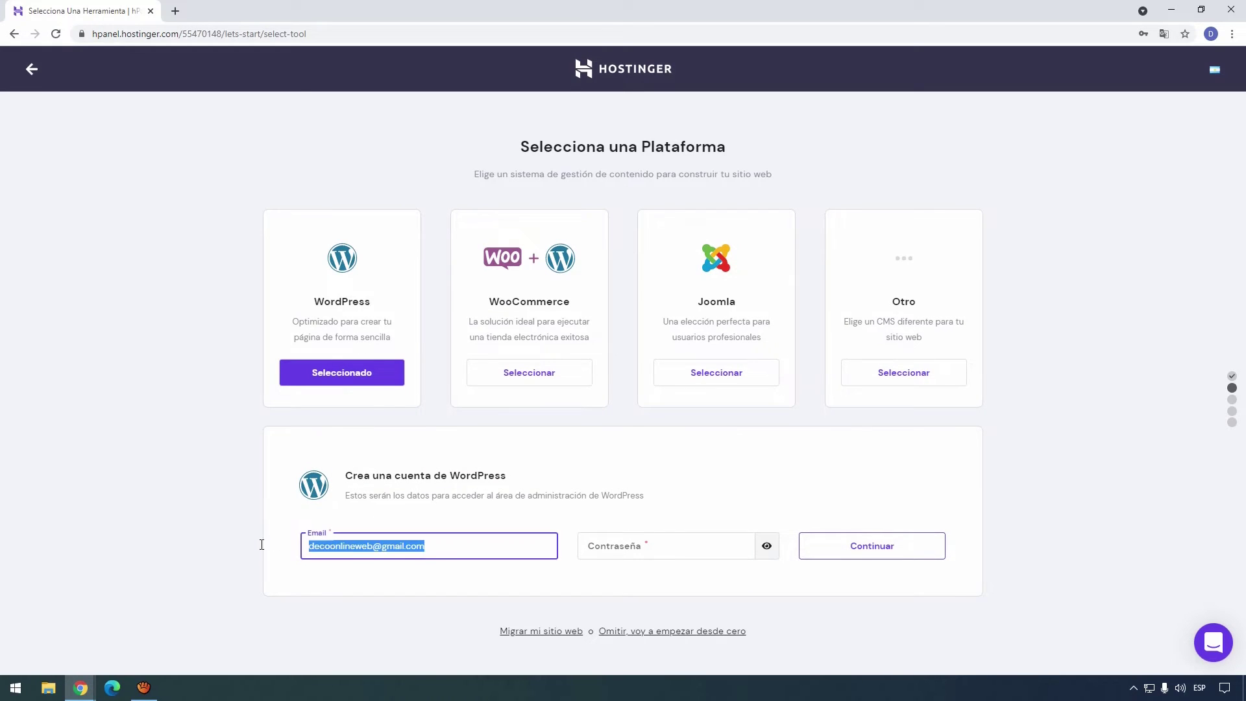
{"action": "left_click", "coordinate": [623, 546]}
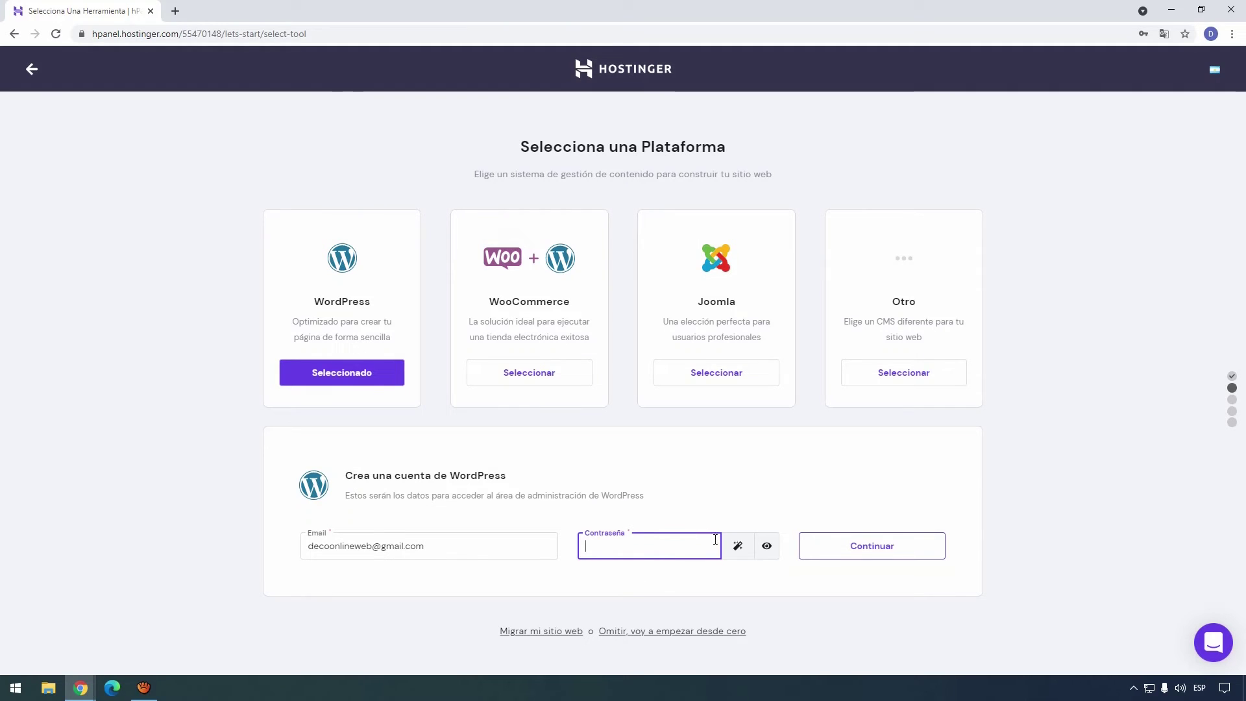
{"action": "left_click", "coordinate": [739, 549]}
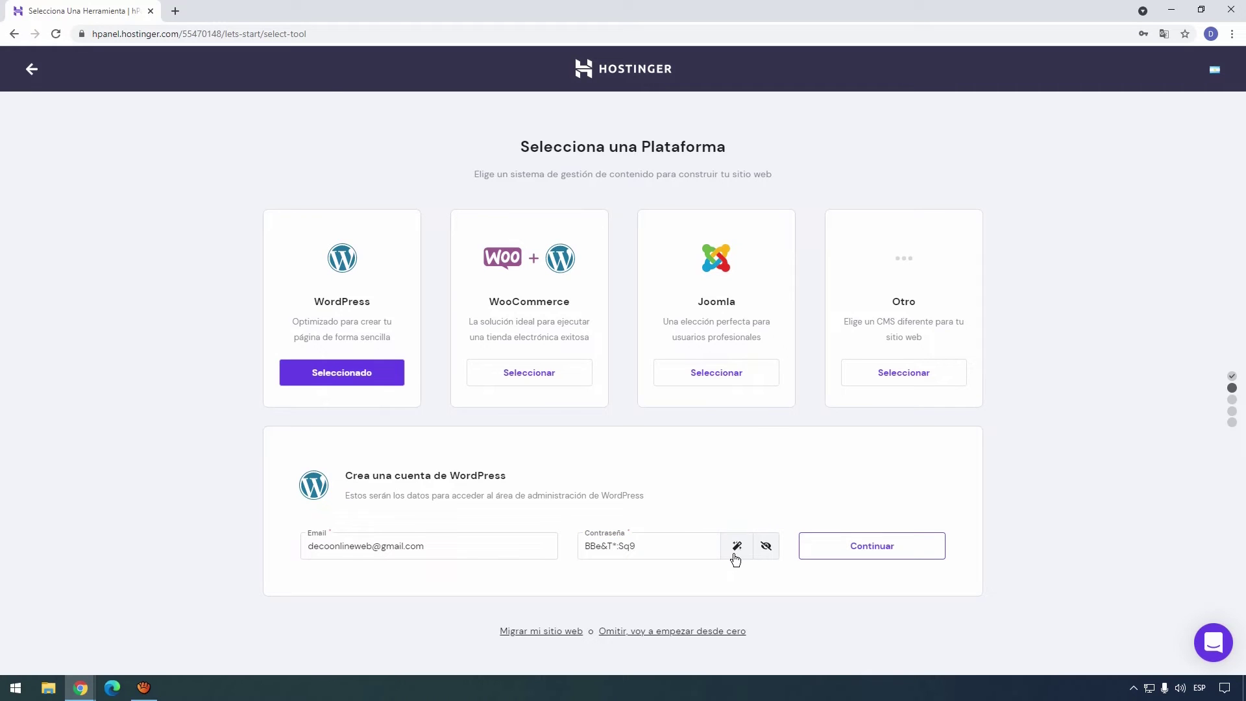
{"action": "left_click", "coordinate": [734, 553]}
{"action": "left_click", "coordinate": [732, 555]}
{"action": "left_click_drag", "start_coordinate": [662, 545], "coordinate": [508, 545]}
{"action": "key", "text": "BackSpace"}
{"action": "type", "text": "•••••"}
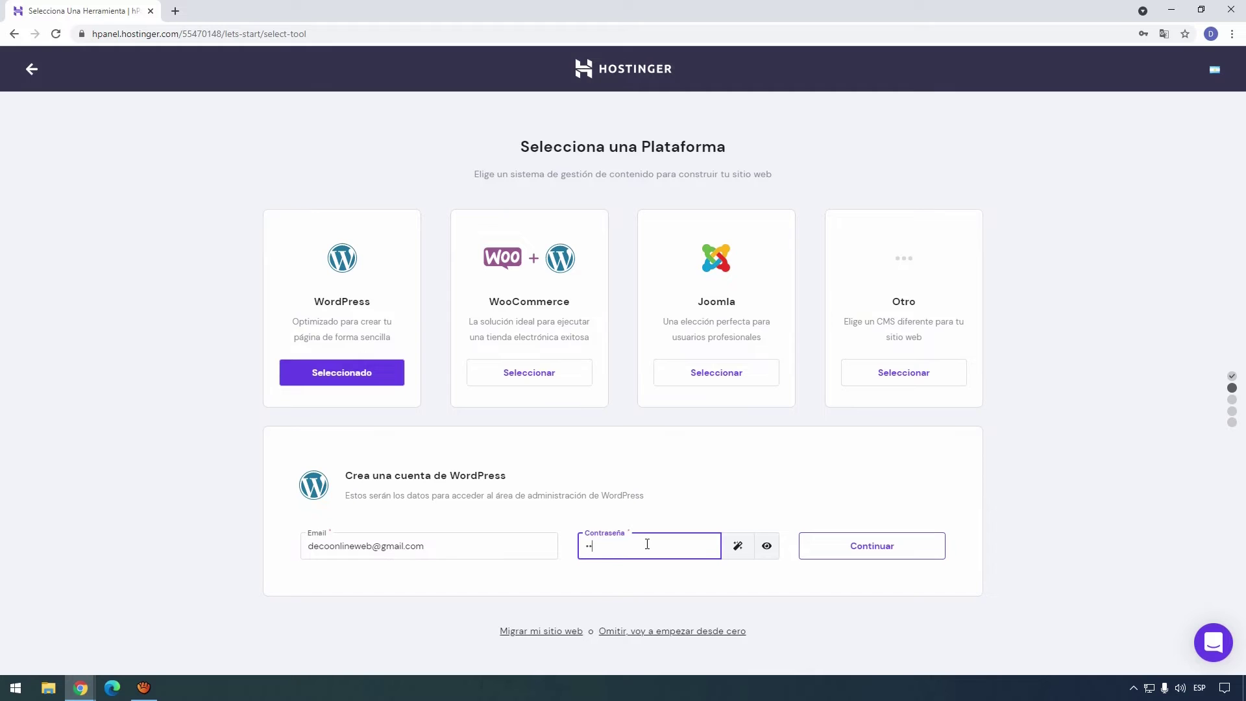
{"action": "type", "text": "•••••••••••••"}
{"action": "left_click", "coordinate": [891, 544]}
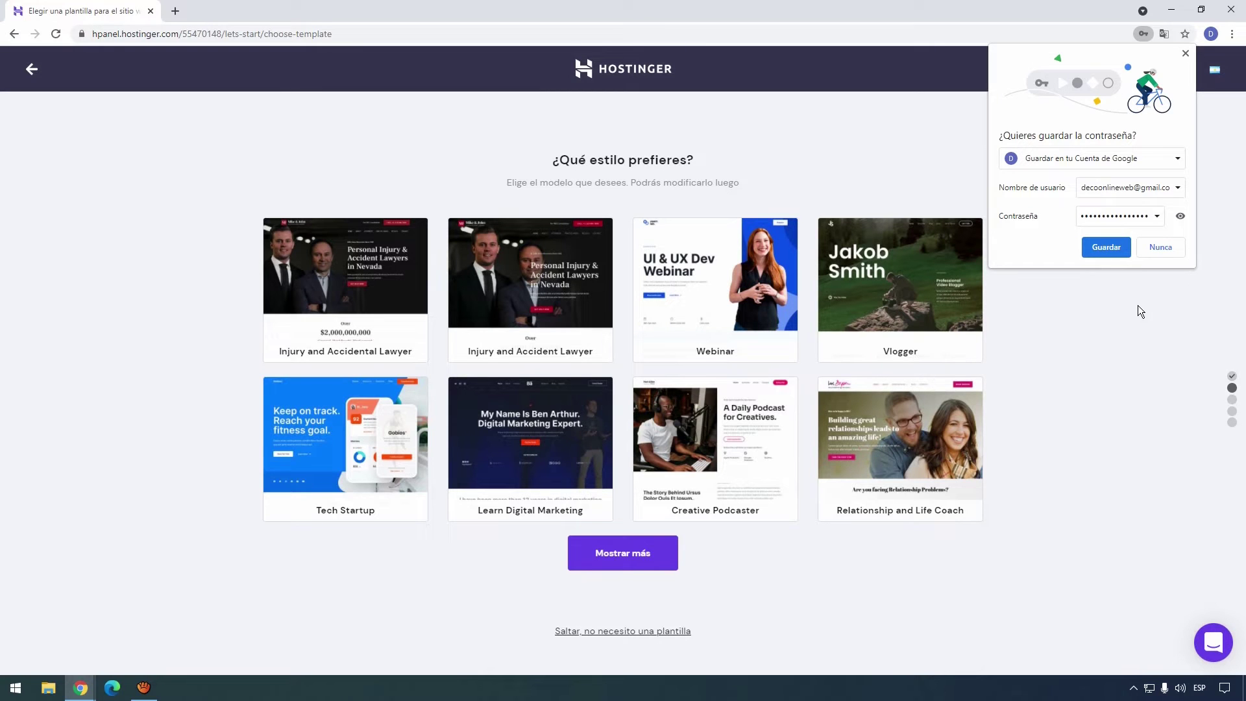
Dismiss Chrome's save-password prompt and skip choosing a template.
{"action": "left_click", "coordinate": [1185, 53]}
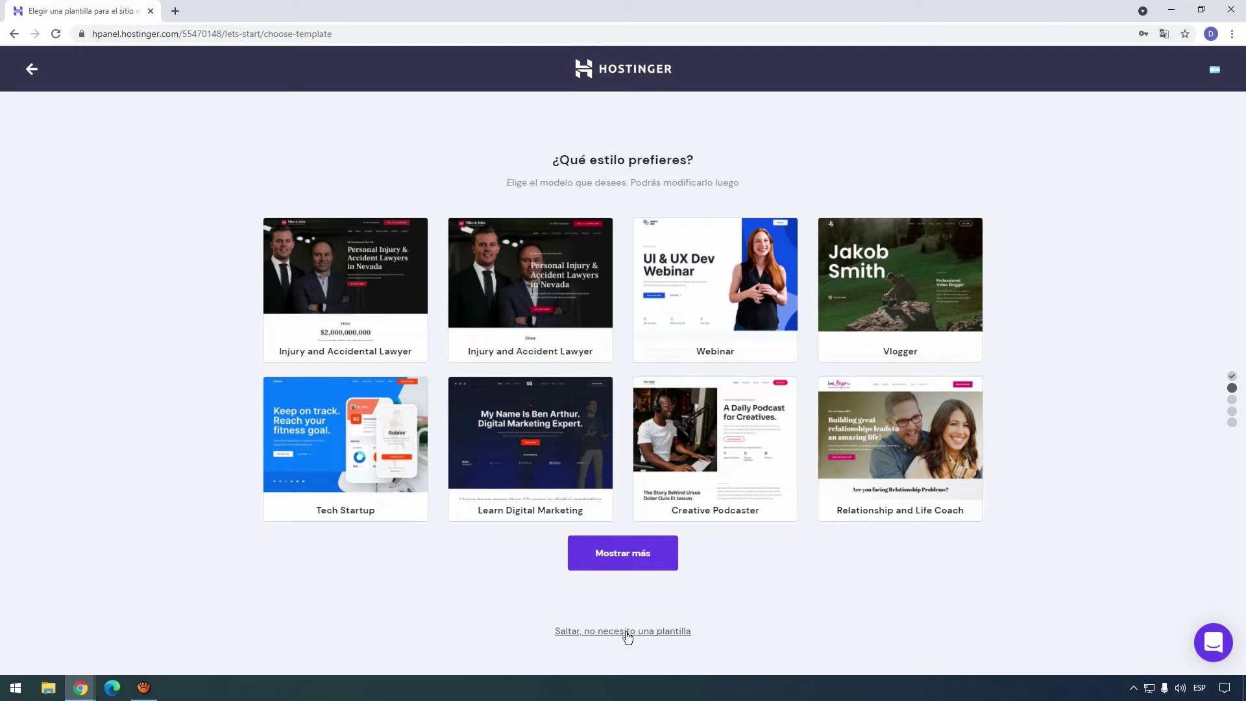
{"action": "left_click", "coordinate": [573, 637]}
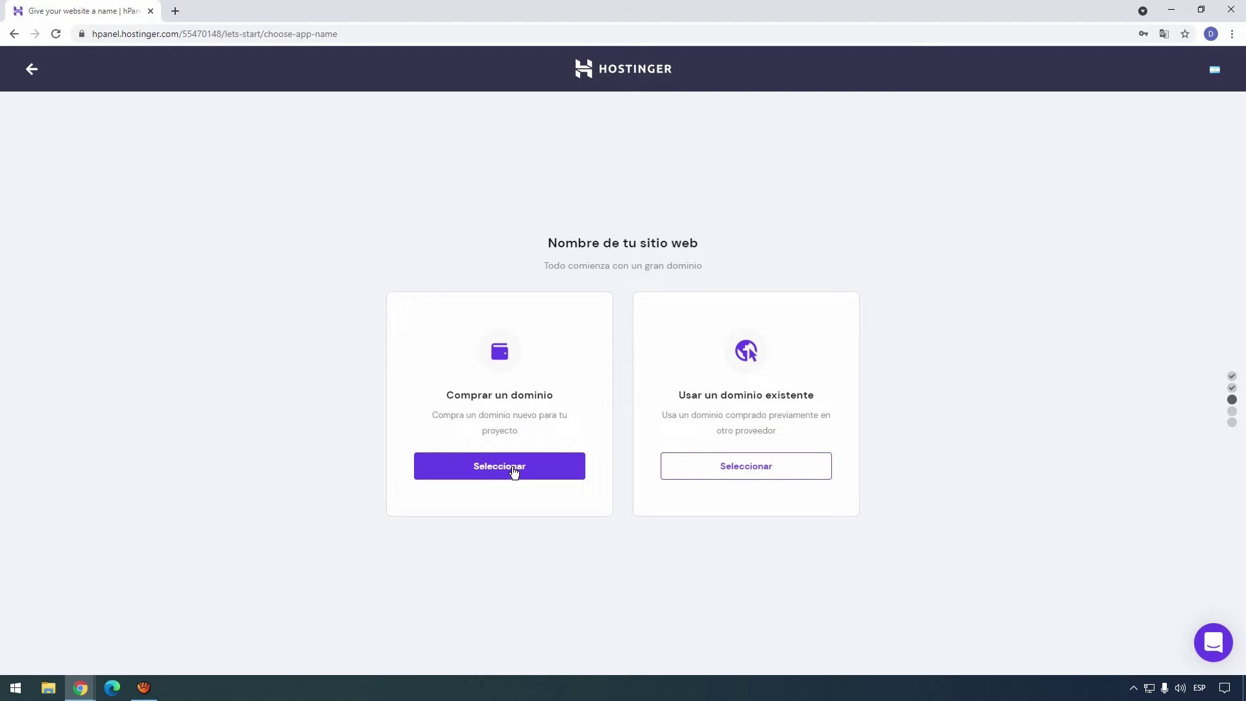
Search for the new domain 'decoonlline.com' and browse the alternative extensions offered.
{"action": "left_click", "coordinate": [514, 471]}
{"action": "left_click", "coordinate": [542, 527]}
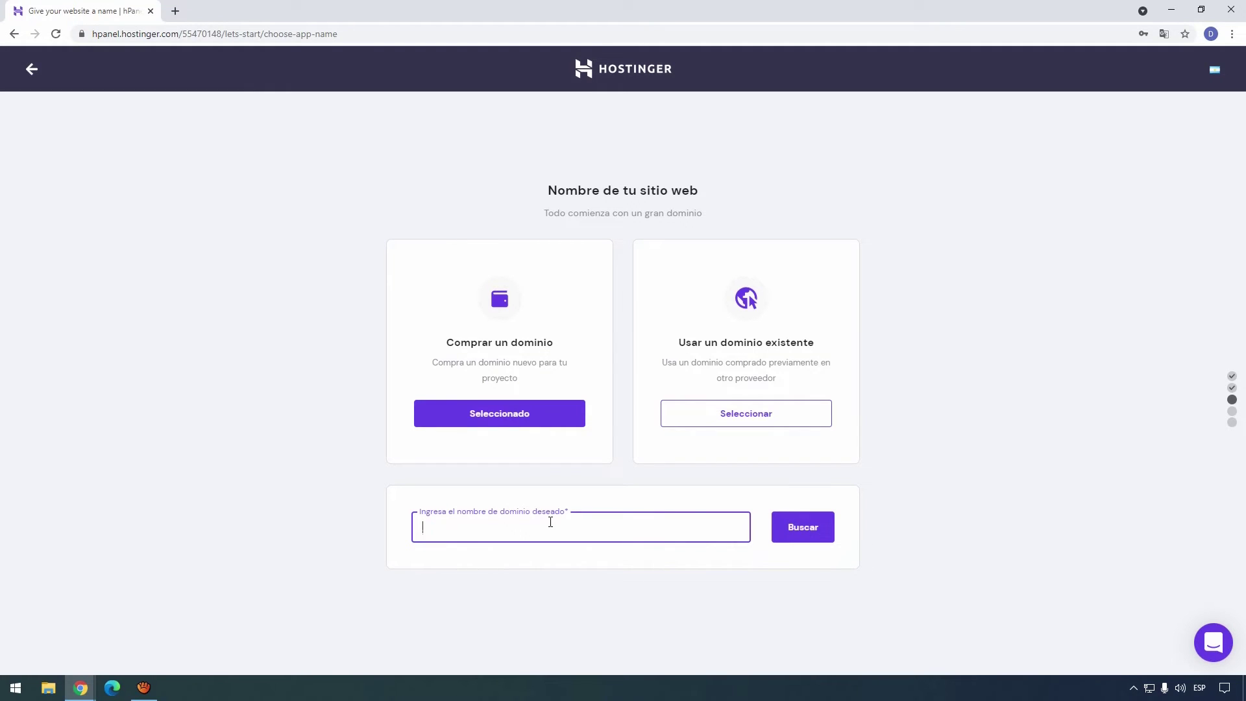
{"action": "type", "text": "decoonlline.com"}
{"action": "key", "text": "Return"}
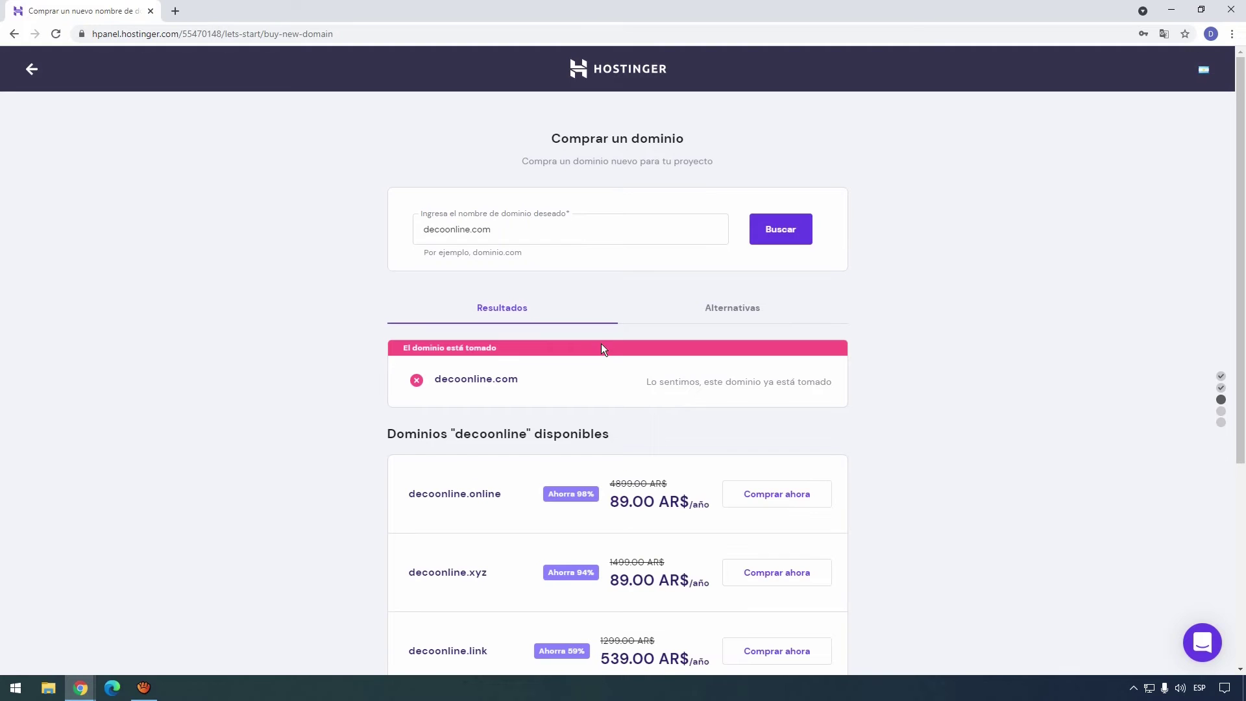
{"action": "scroll", "coordinate": [592, 340], "scroll_direction": "down", "scroll_amount": 1}
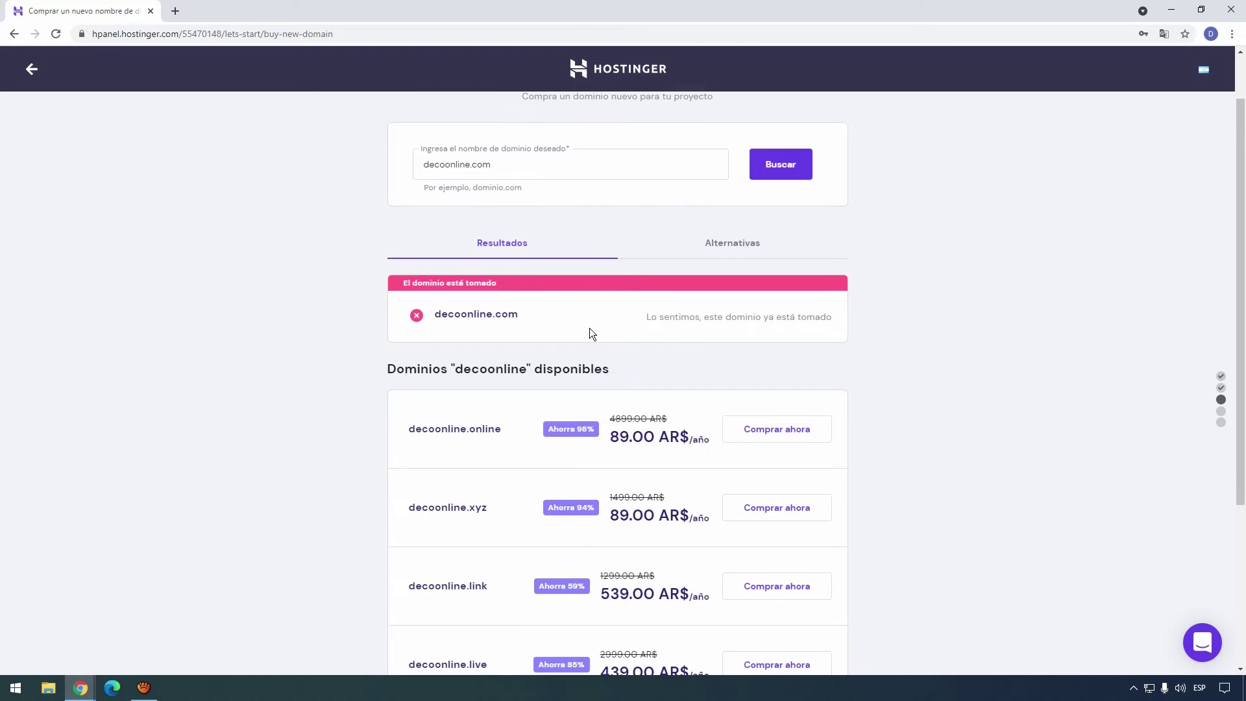
{"action": "scroll", "coordinate": [572, 309], "scroll_direction": "up", "scroll_amount": 1}
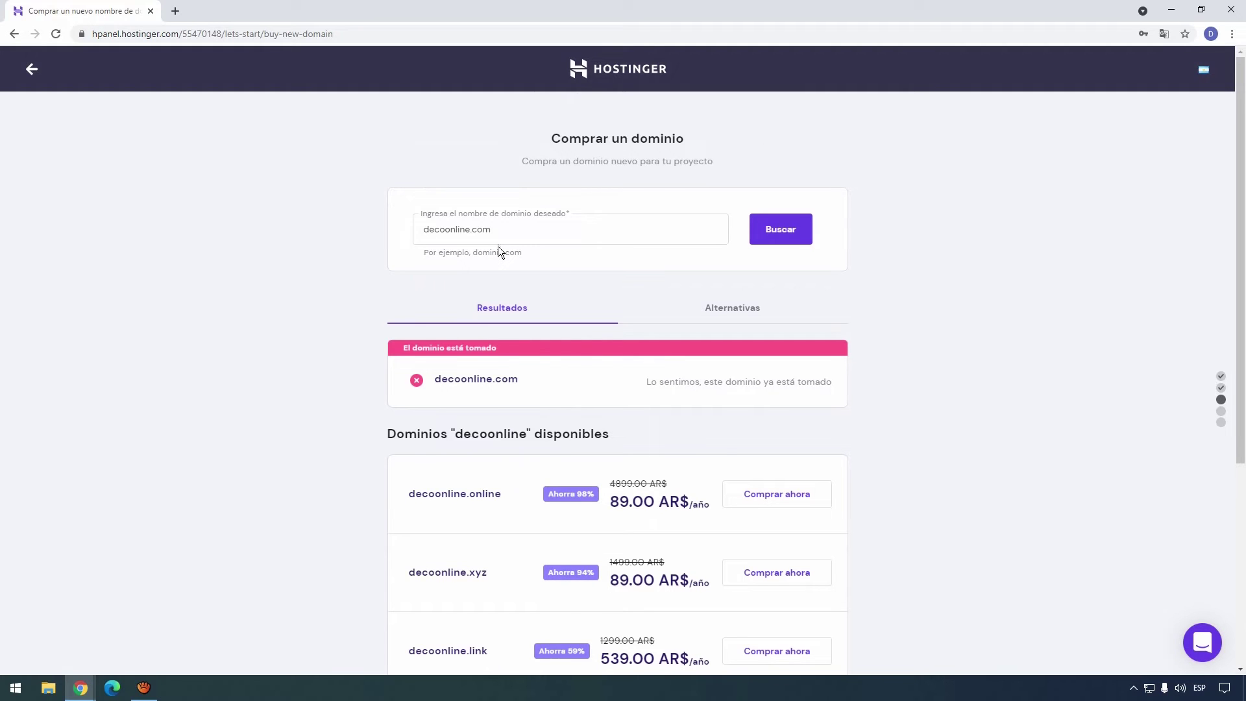
{"action": "scroll", "coordinate": [488, 323], "scroll_direction": "down", "scroll_amount": 3}
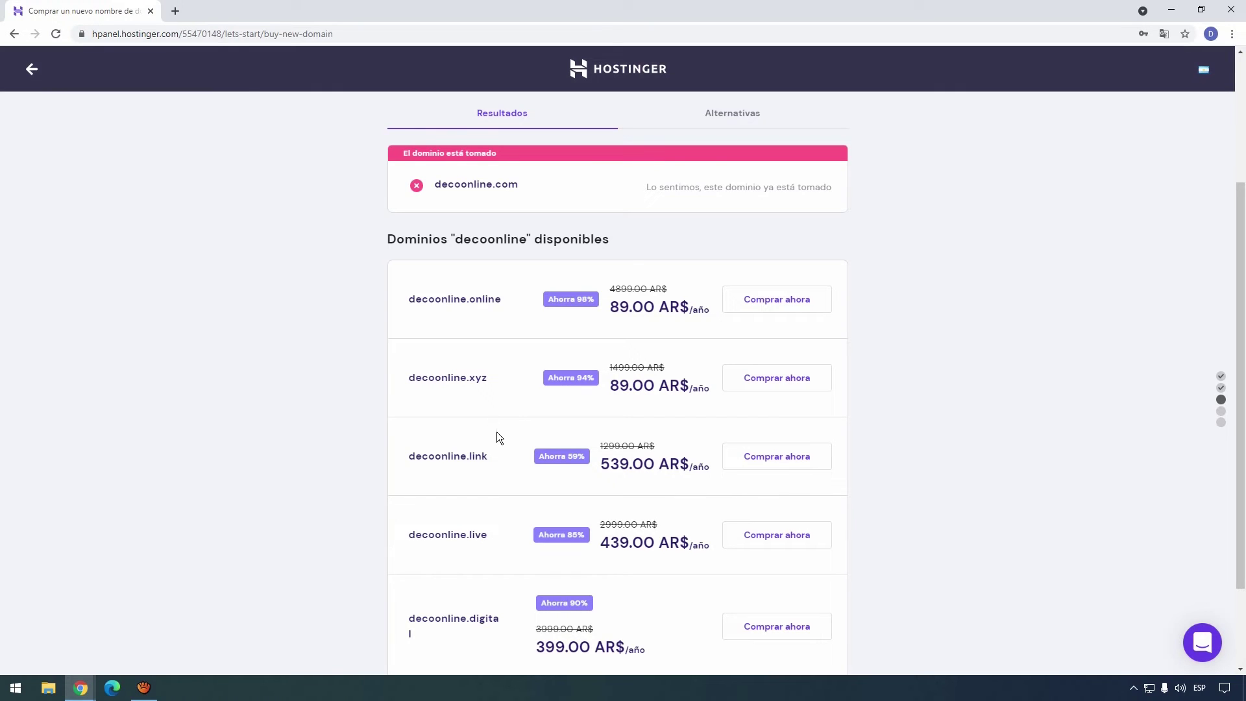
{"action": "scroll", "coordinate": [488, 441], "scroll_direction": "down", "scroll_amount": 1}
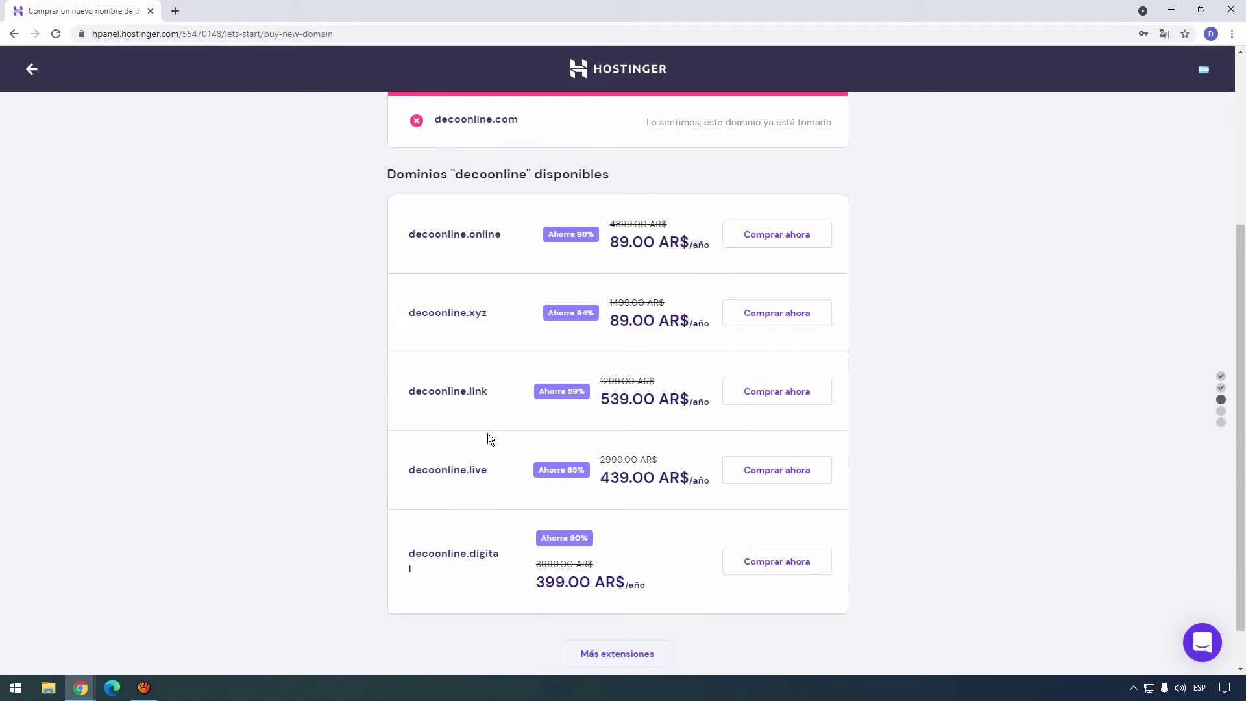
{"action": "scroll", "coordinate": [486, 435], "scroll_direction": "up", "scroll_amount": 2}
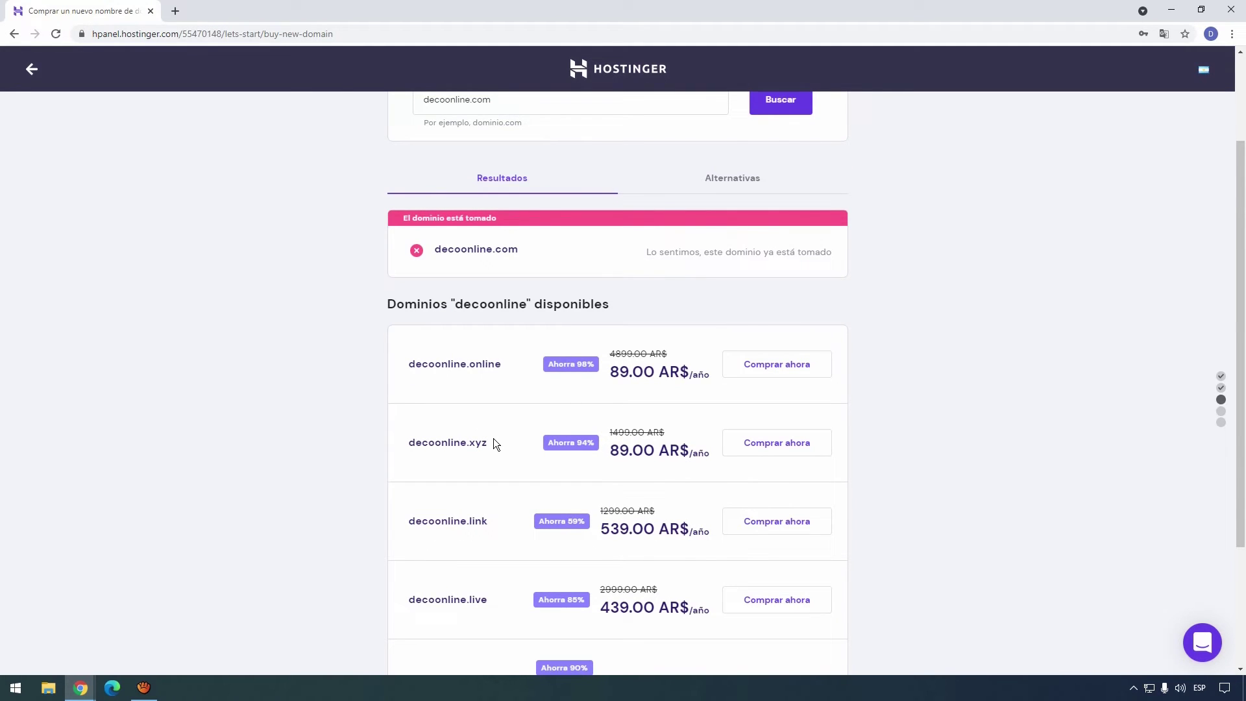
{"action": "scroll", "coordinate": [493, 443], "scroll_direction": "up", "scroll_amount": 1}
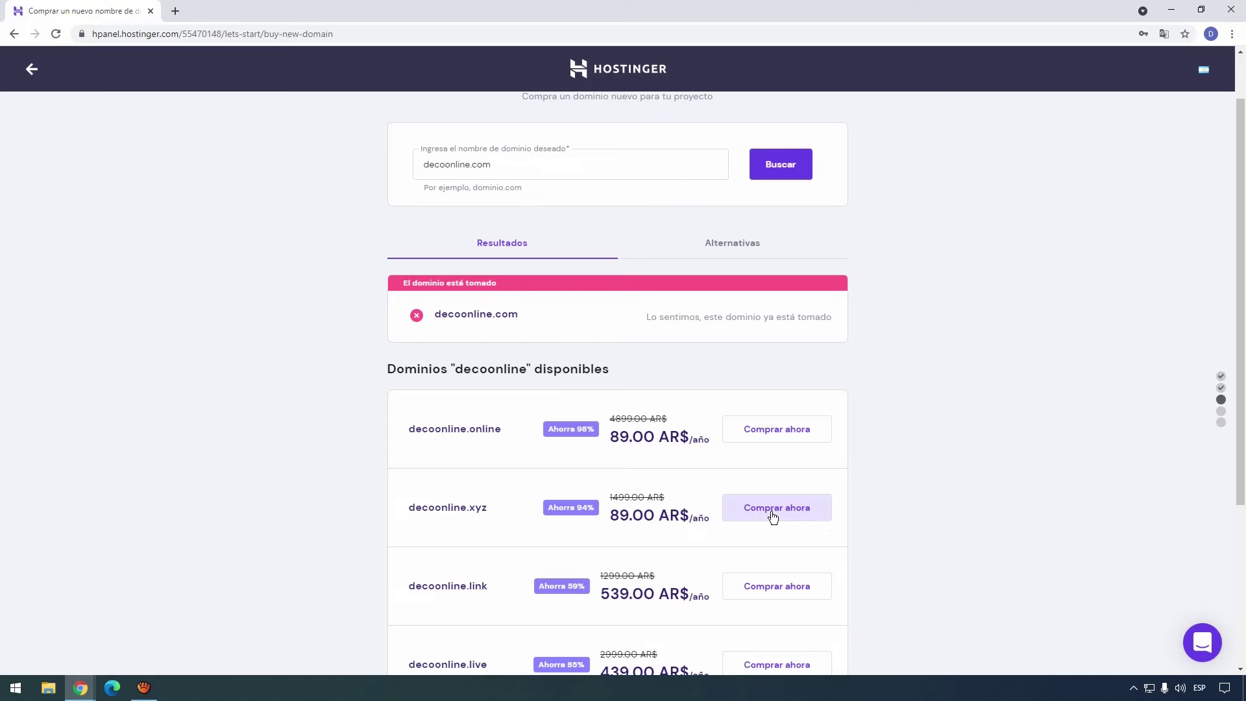
{"action": "scroll", "coordinate": [532, 480], "scroll_direction": "up", "scroll_amount": 1}
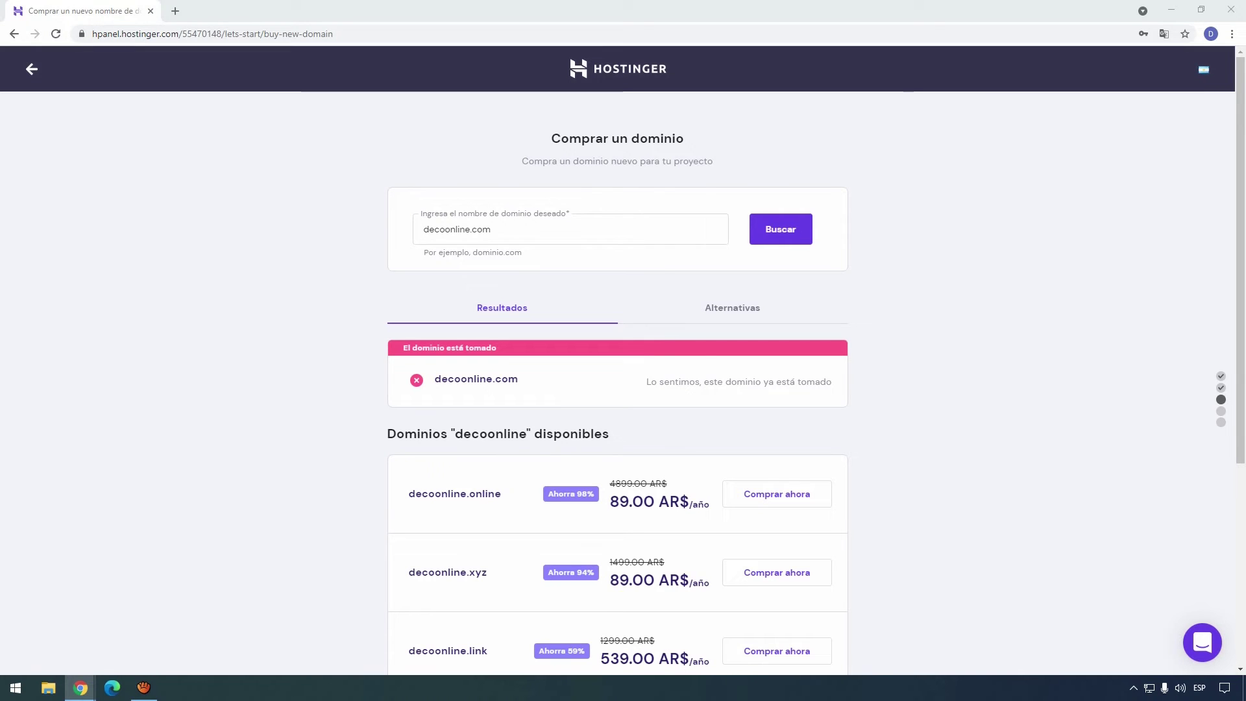
{"action": "left_click", "coordinate": [472, 229]}
Search decoweb.online and buy it for a 1-year period.
{"action": "type", "text": "web"}
{"action": "left_click", "coordinate": [787, 237]}
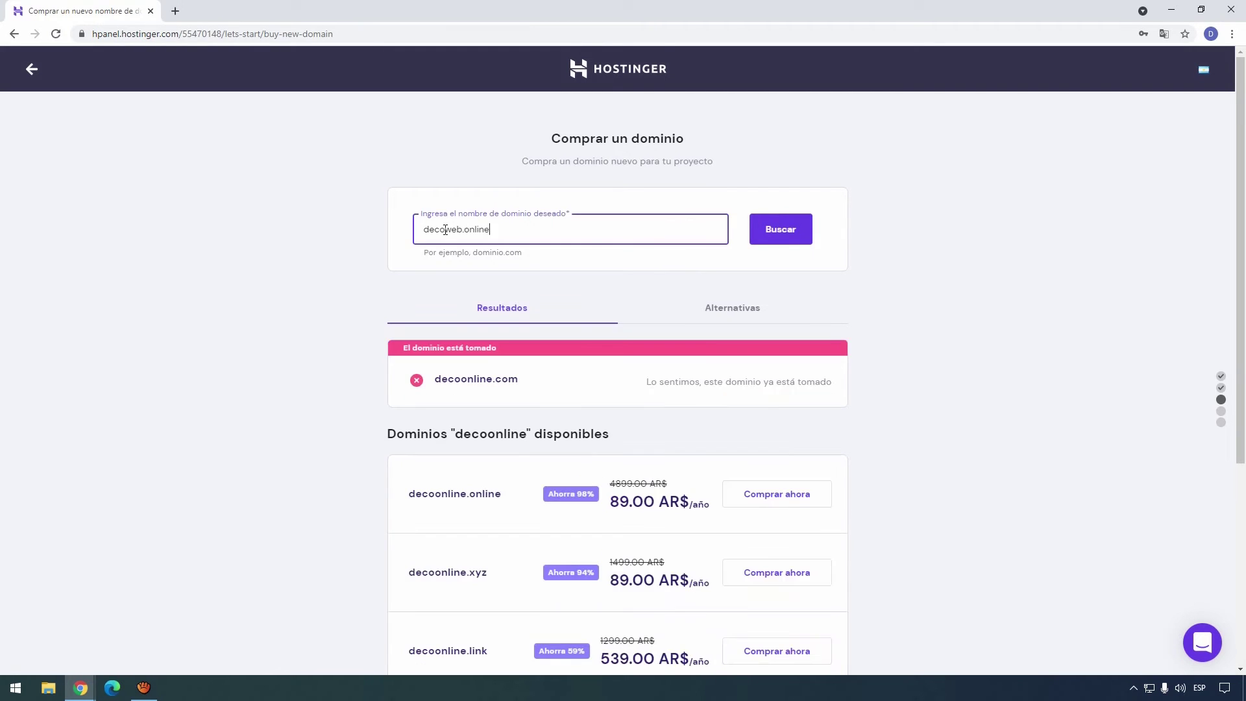
{"action": "left_click", "coordinate": [785, 240]}
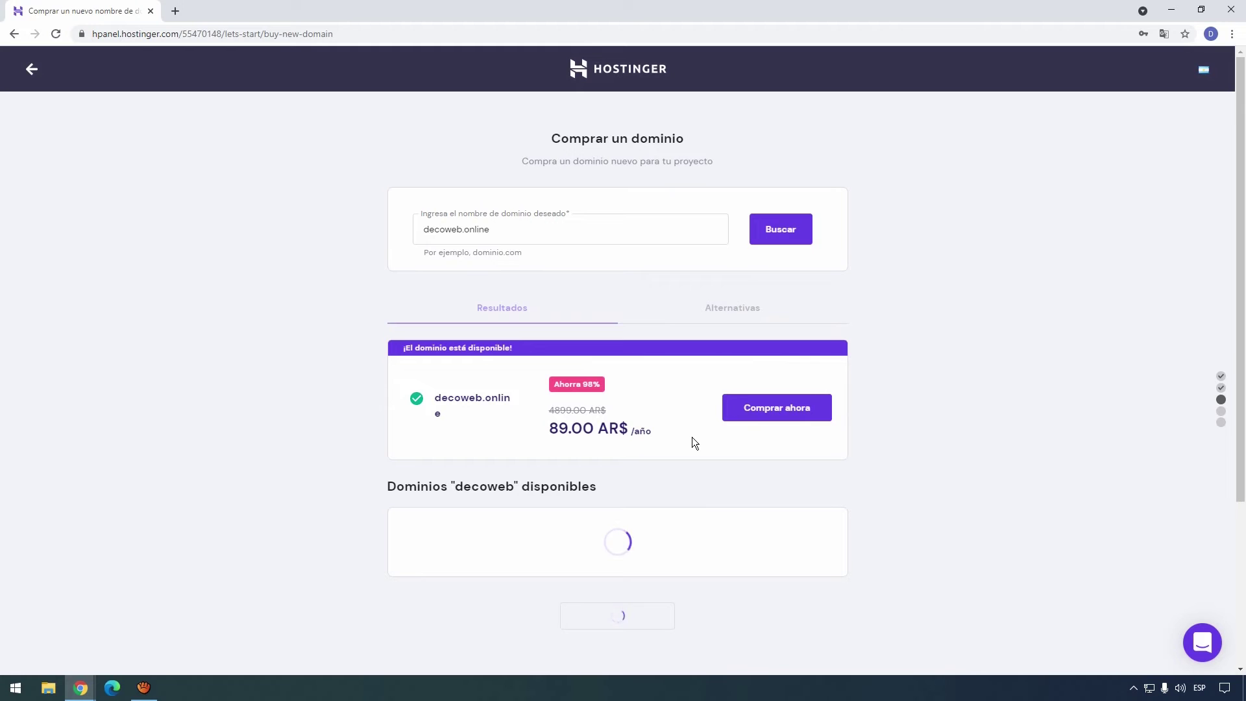
{"action": "left_click", "coordinate": [766, 418]}
{"action": "left_click", "coordinate": [461, 392]}
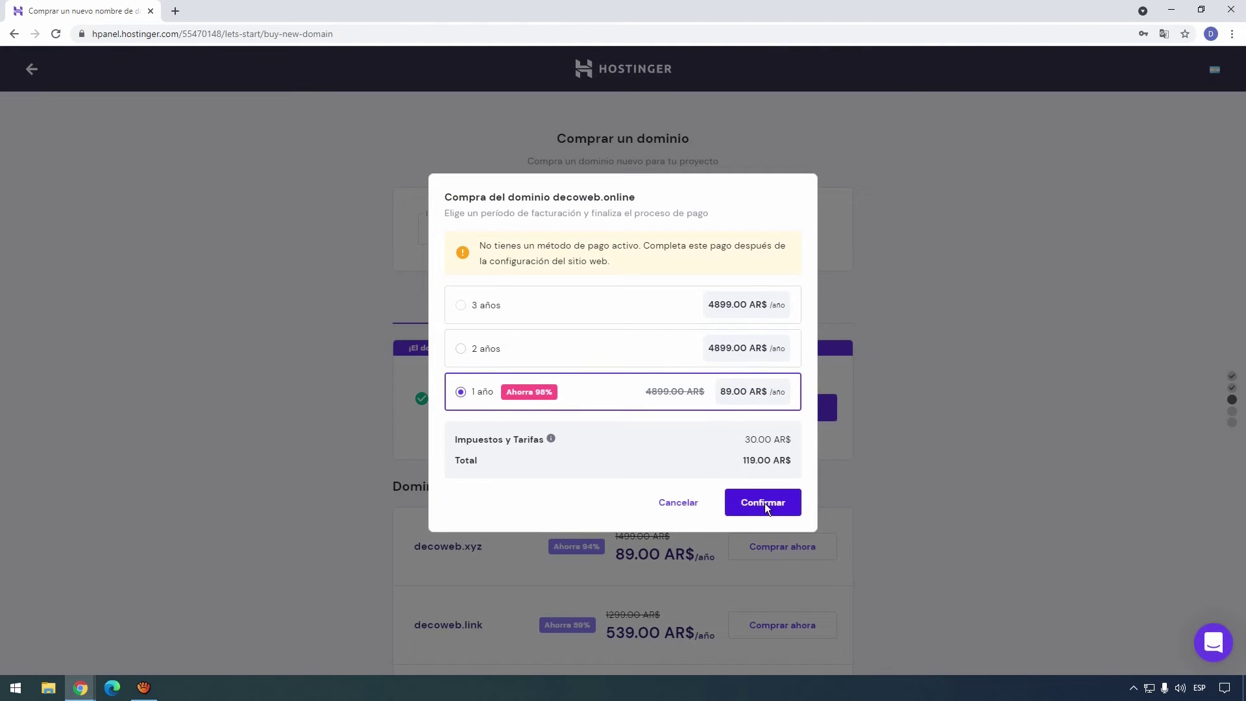
{"action": "left_click", "coordinate": [764, 504]}
{"action": "left_click", "coordinate": [637, 412]}
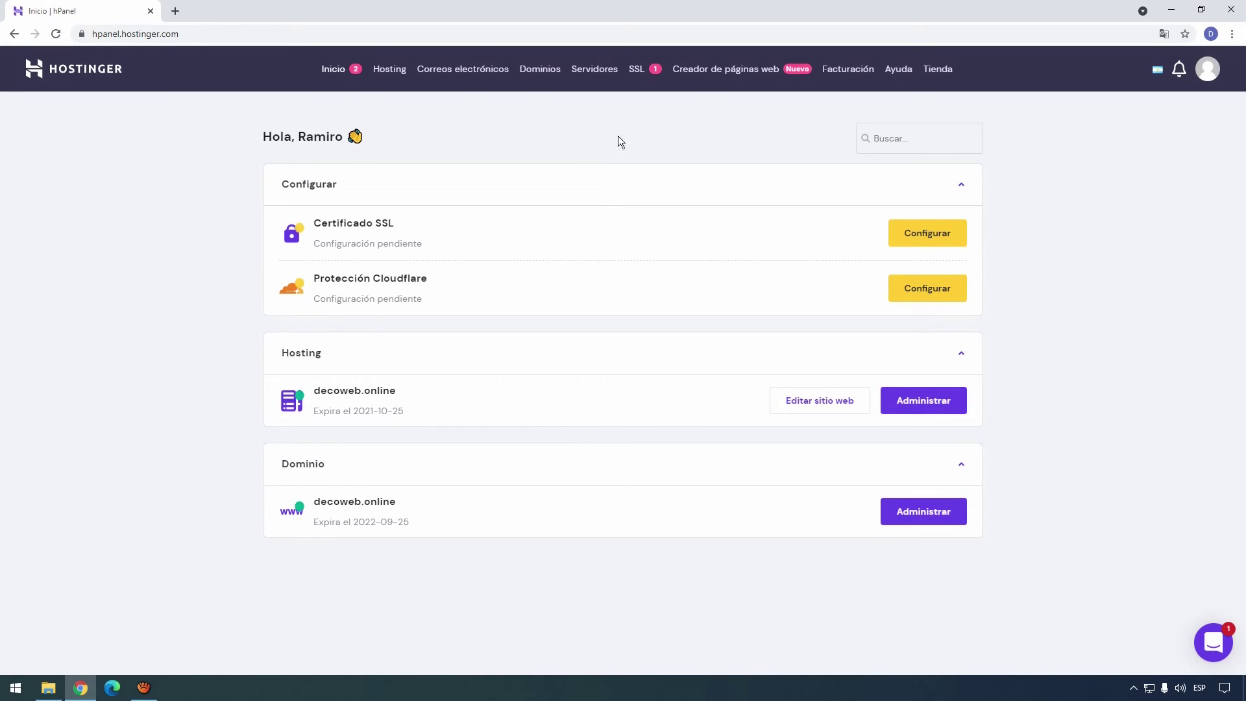
Open the Dominios list and the decoweb.online domain overview.
{"action": "left_click", "coordinate": [540, 72]}
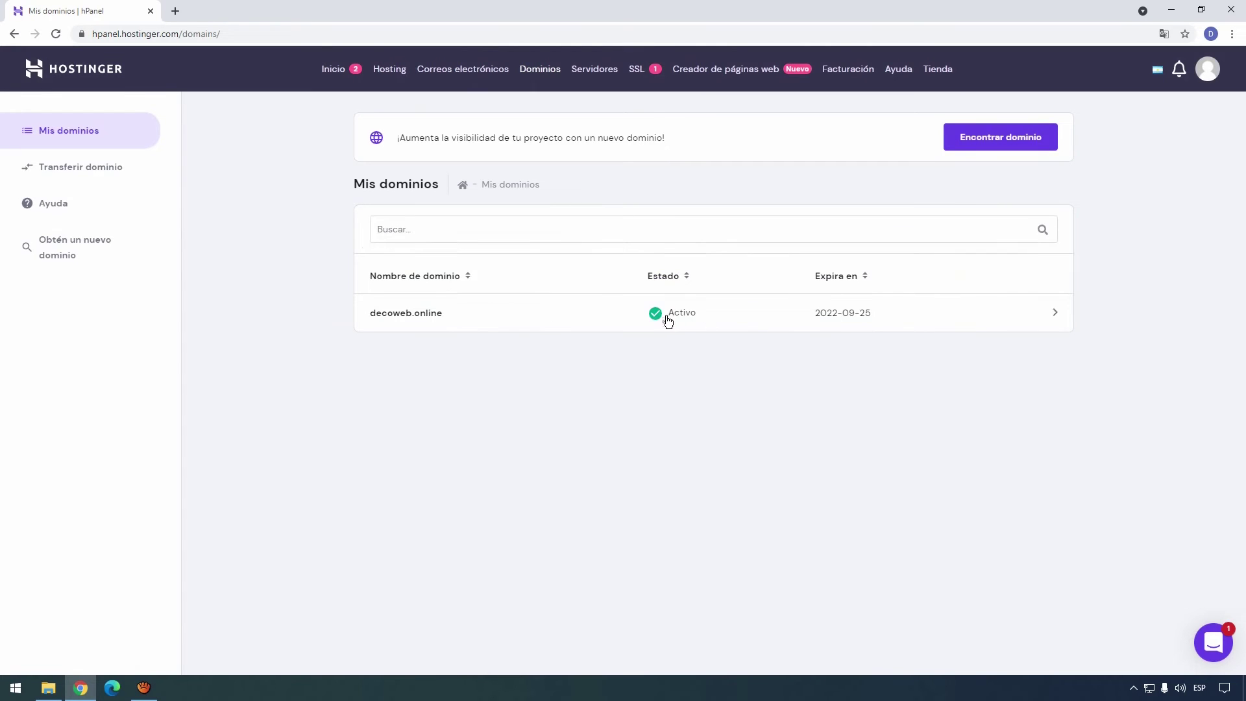
{"action": "left_click", "coordinate": [1055, 316]}
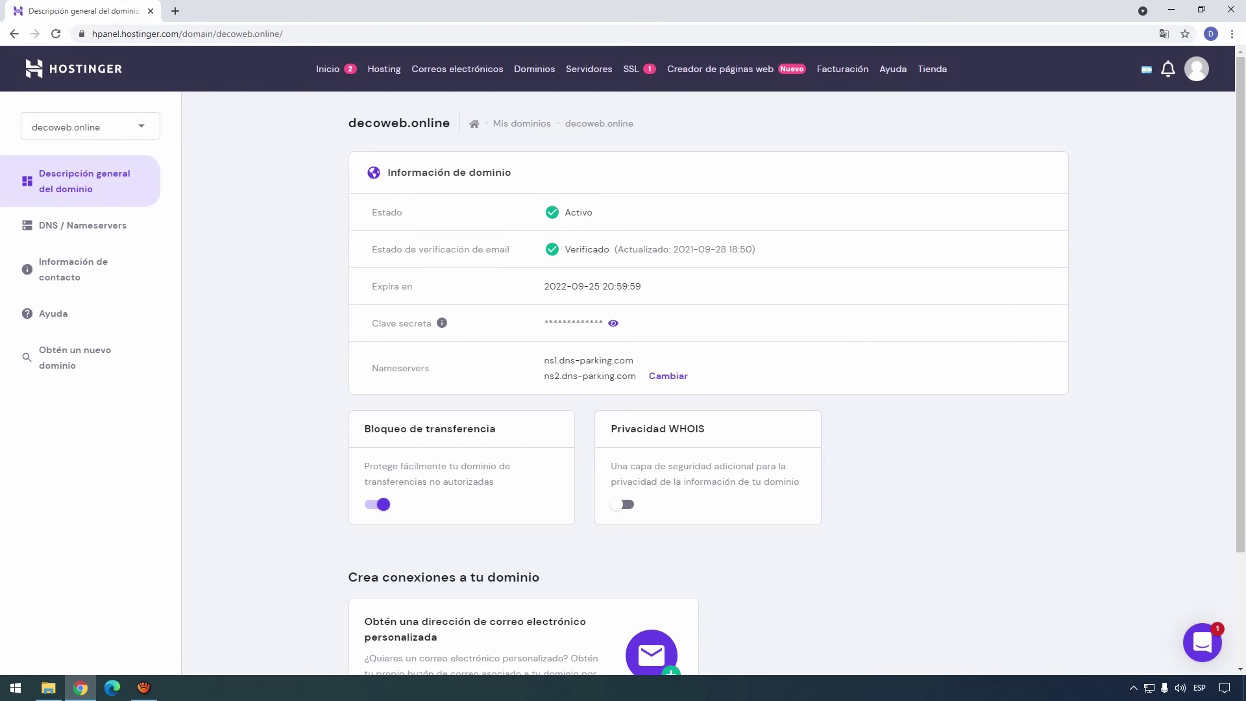
{"action": "key", "text": "super+e"}
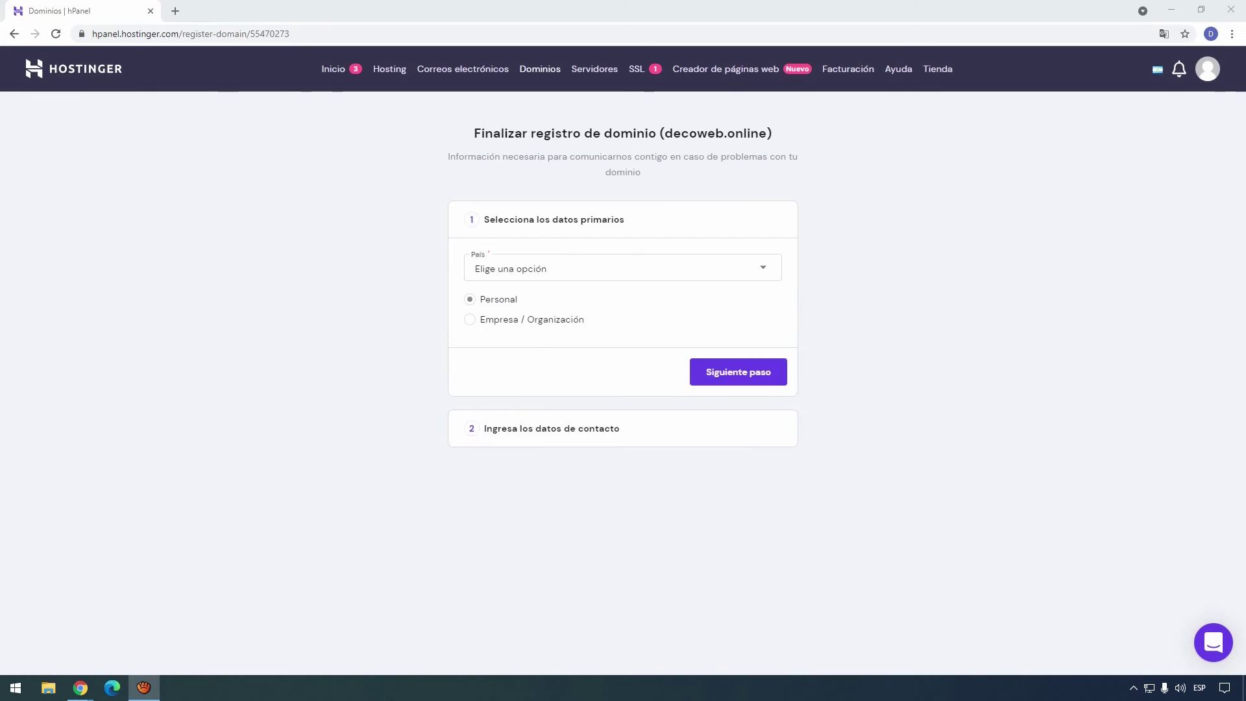
Set the registration country to Argentina and the region to Buenos Aires.
{"action": "left_click", "coordinate": [671, 276]}
{"action": "scroll", "coordinate": [562, 364], "scroll_direction": "down", "scroll_amount": 3}
{"action": "left_click", "coordinate": [560, 349]}
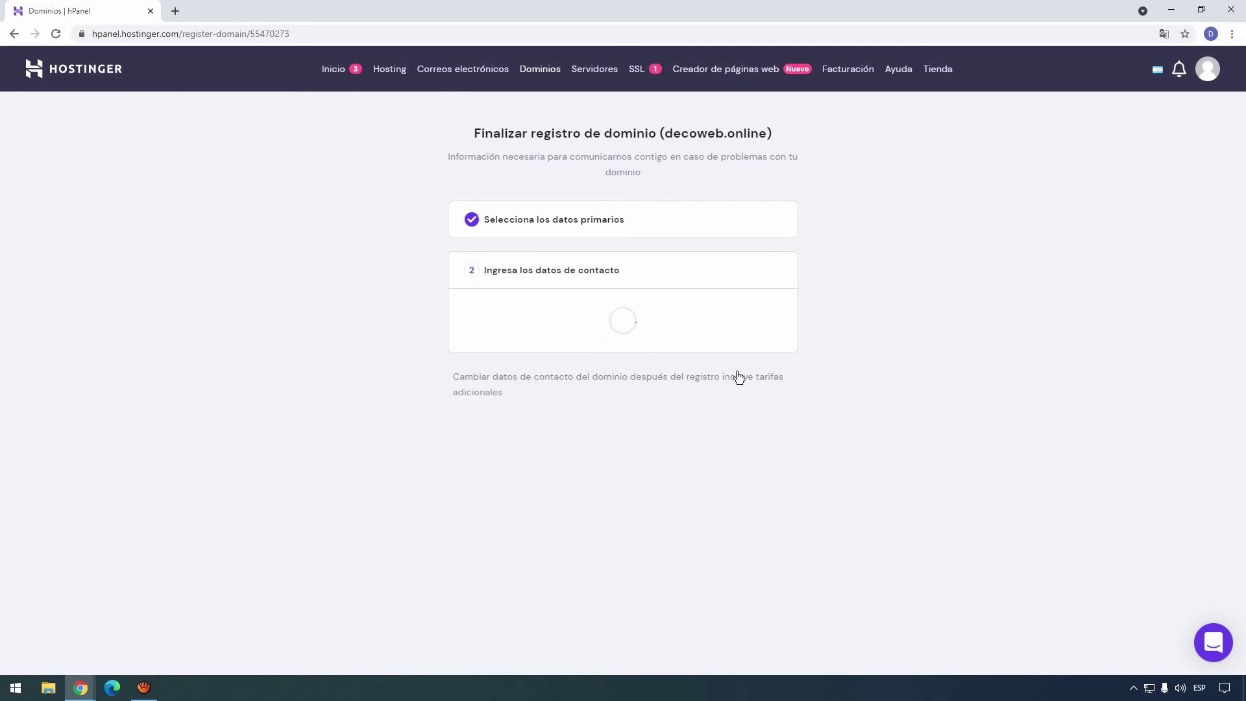
{"action": "left_click", "coordinate": [735, 371]}
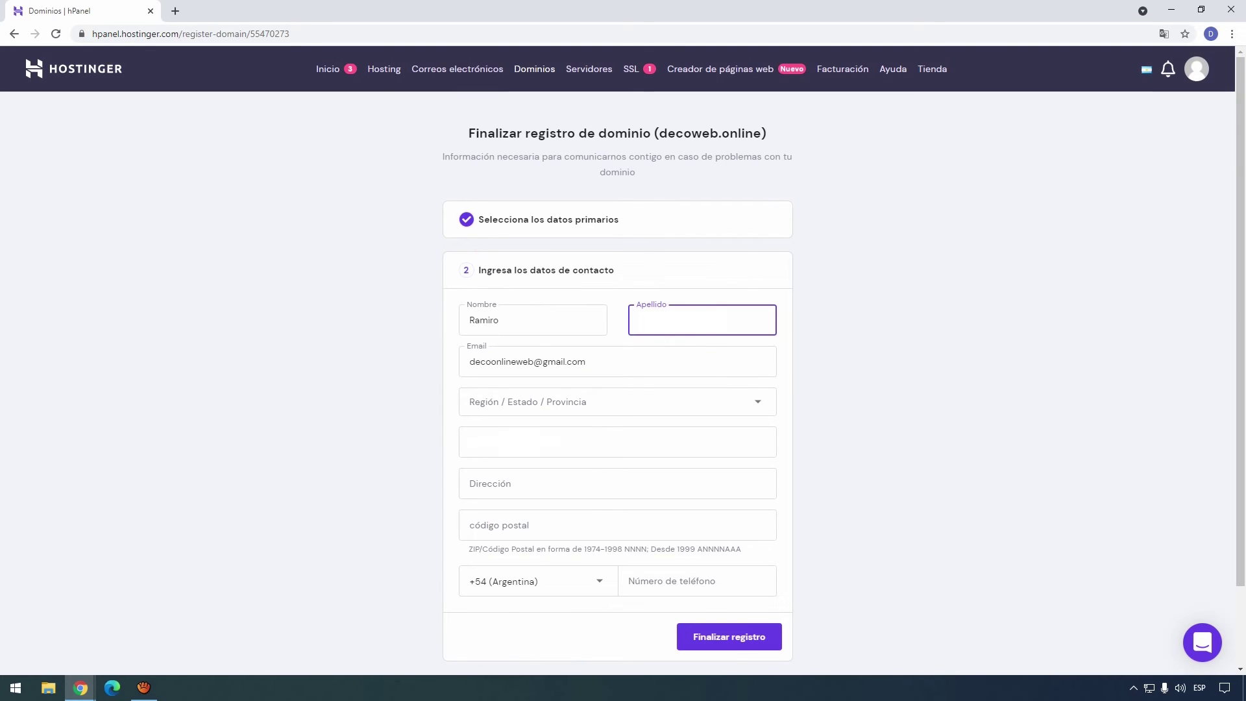
{"action": "left_click", "coordinate": [638, 405]}
{"action": "left_click_drag", "start_coordinate": [771, 455], "coordinate": [770, 574]}
{"action": "left_click", "coordinate": [649, 515]}
{"action": "left_click", "coordinate": [563, 441]}
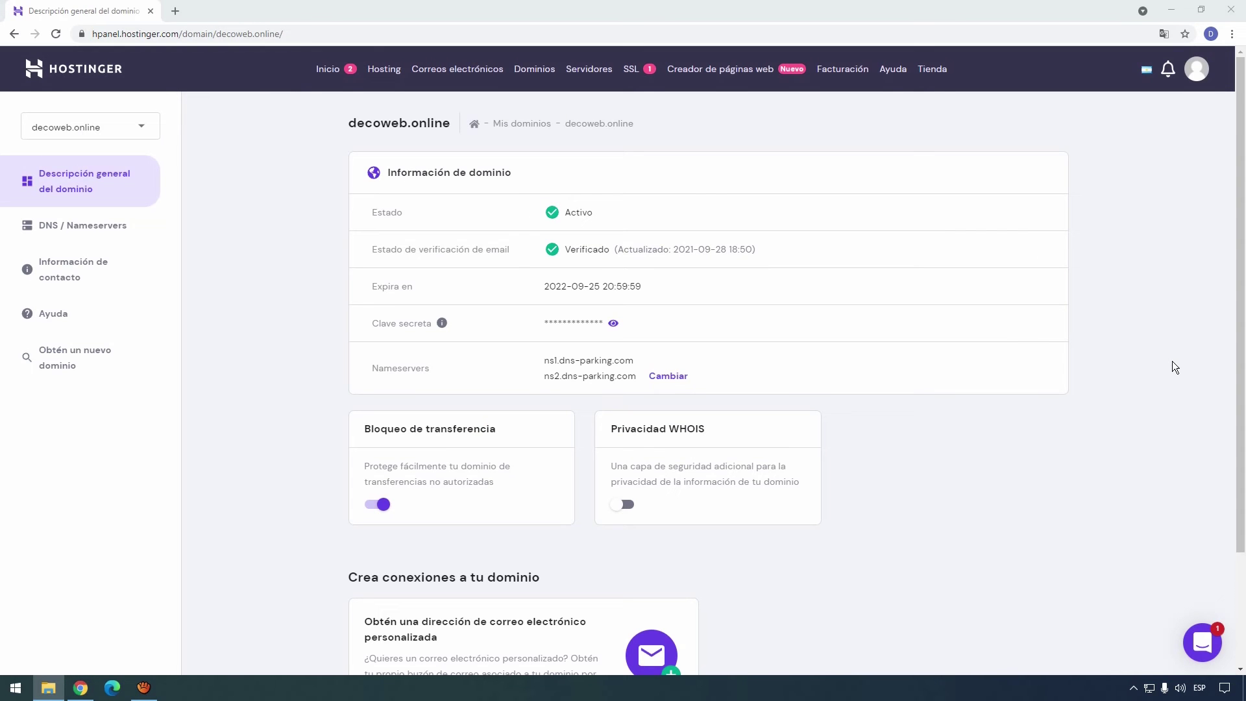
{"action": "left_click", "coordinate": [178, 13]}
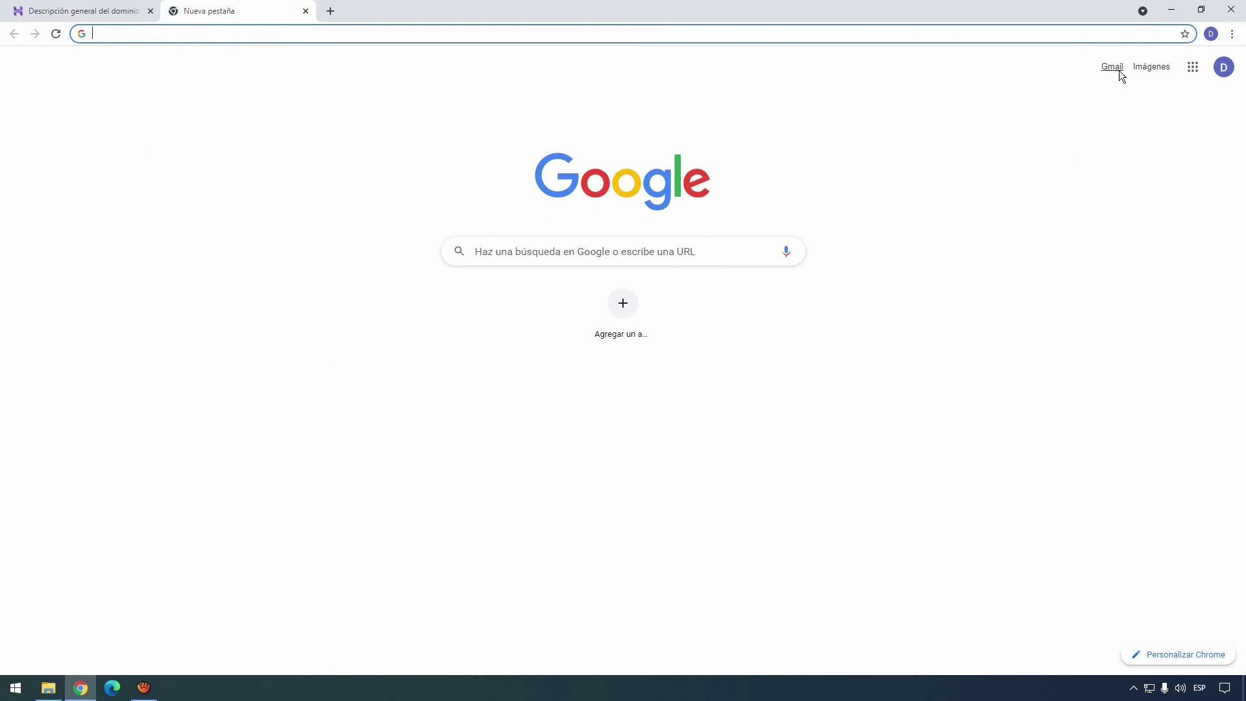
Read Hostinger's decoweb.online contact-verification and address-confirmation emails in Gmail.
{"action": "left_click", "coordinate": [1117, 68]}
{"action": "left_click", "coordinate": [442, 281]}
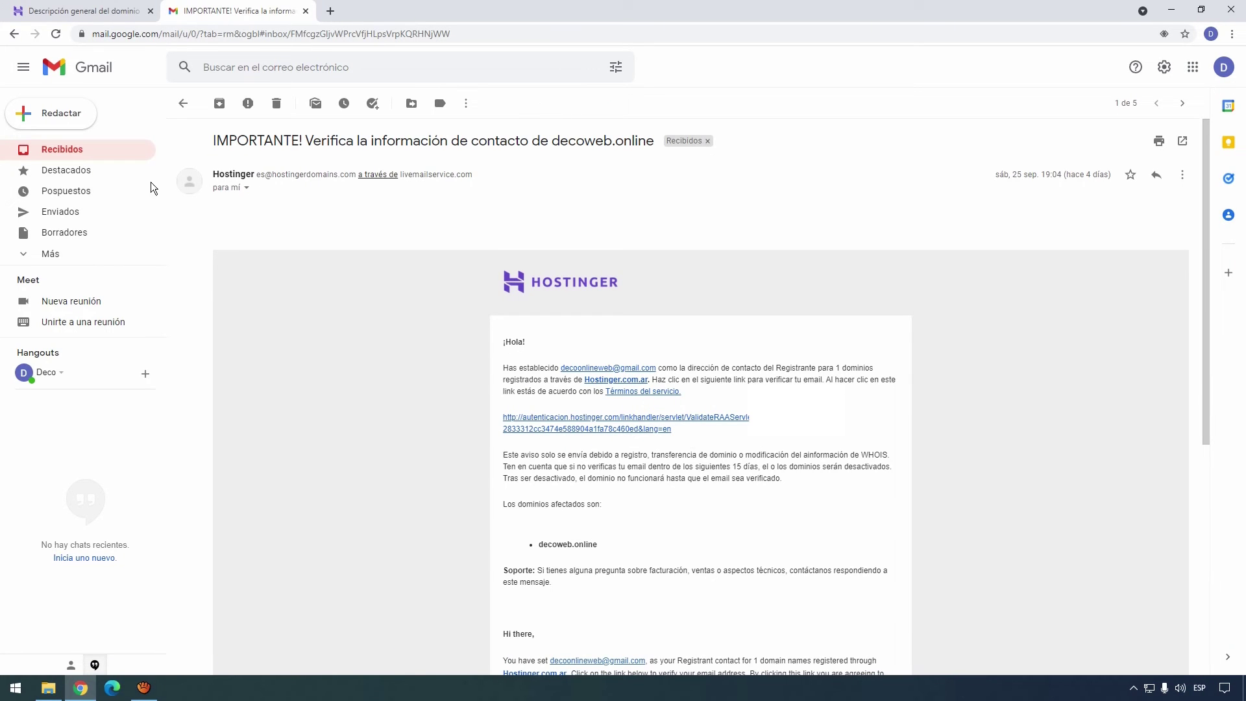
{"action": "left_click", "coordinate": [62, 149]}
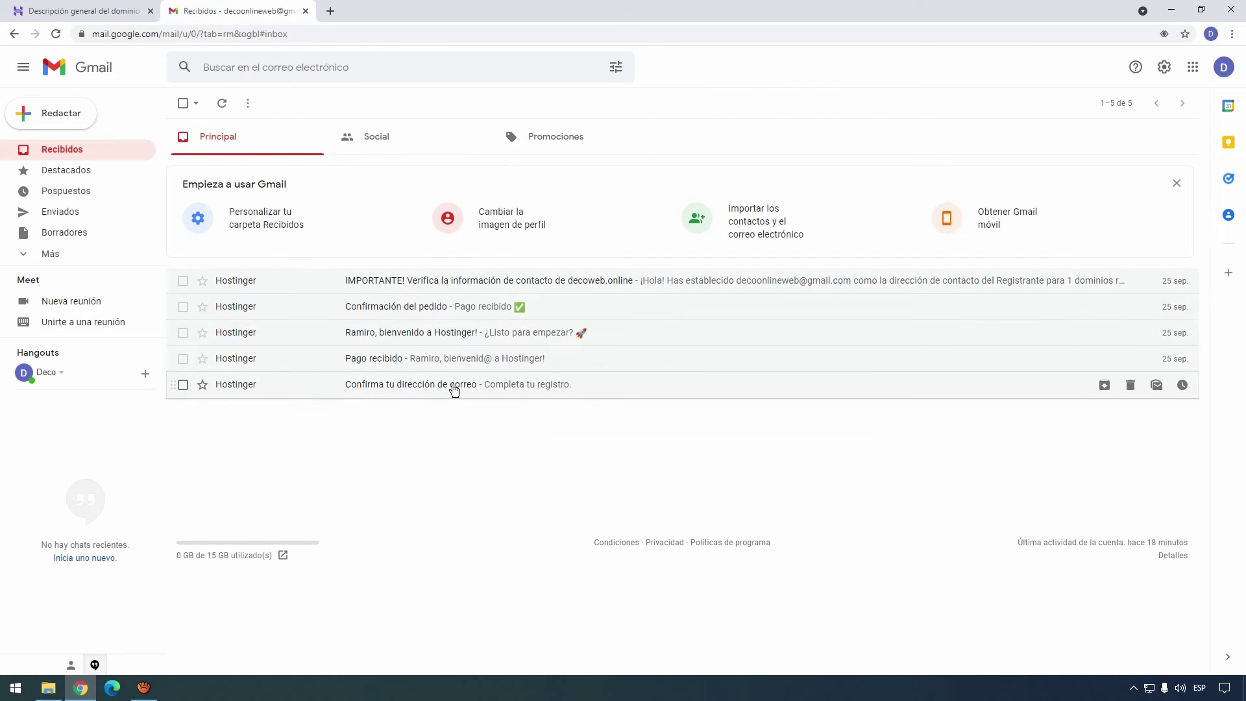
{"action": "left_click", "coordinate": [454, 390]}
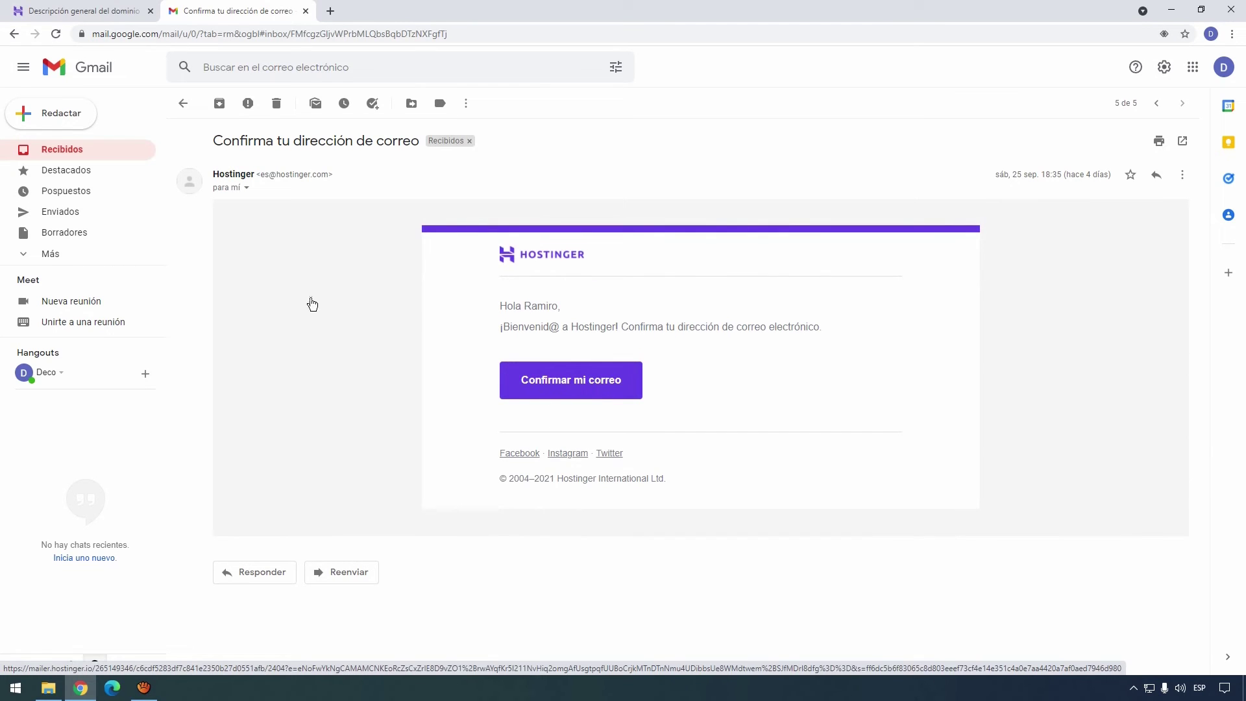
{"action": "left_click", "coordinate": [183, 104]}
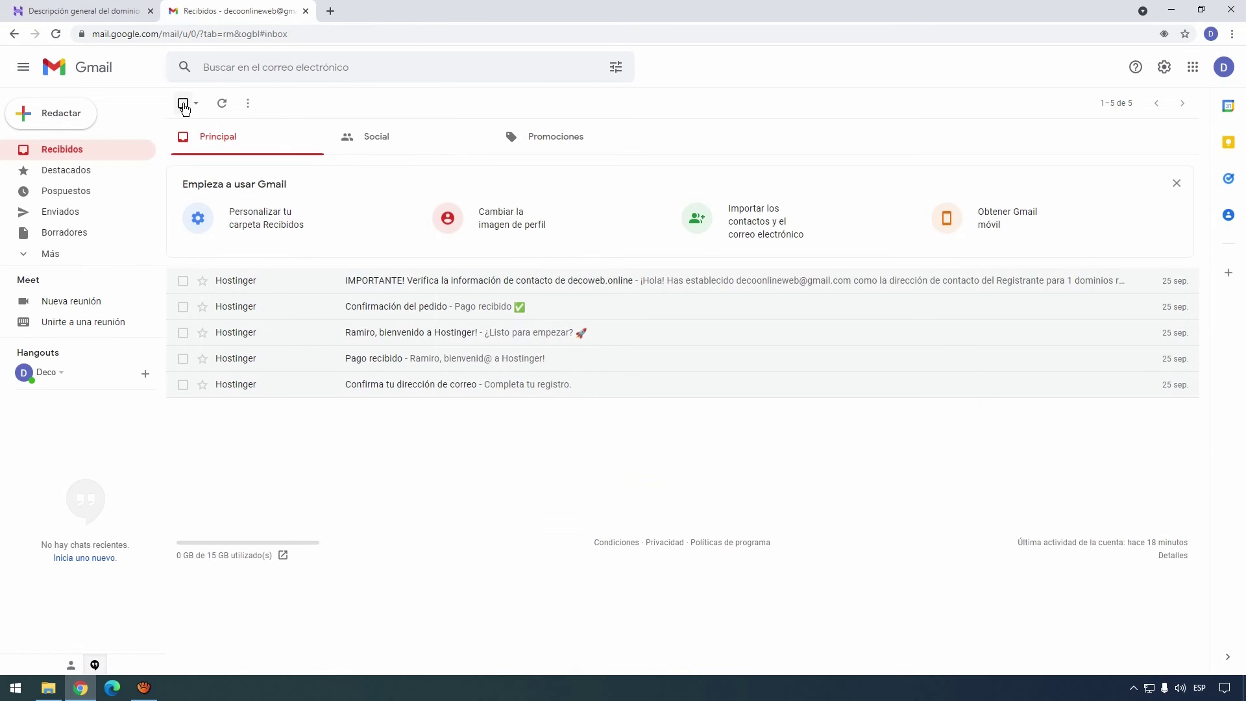
{"action": "key", "text": "ctrl+shift+Tab"}
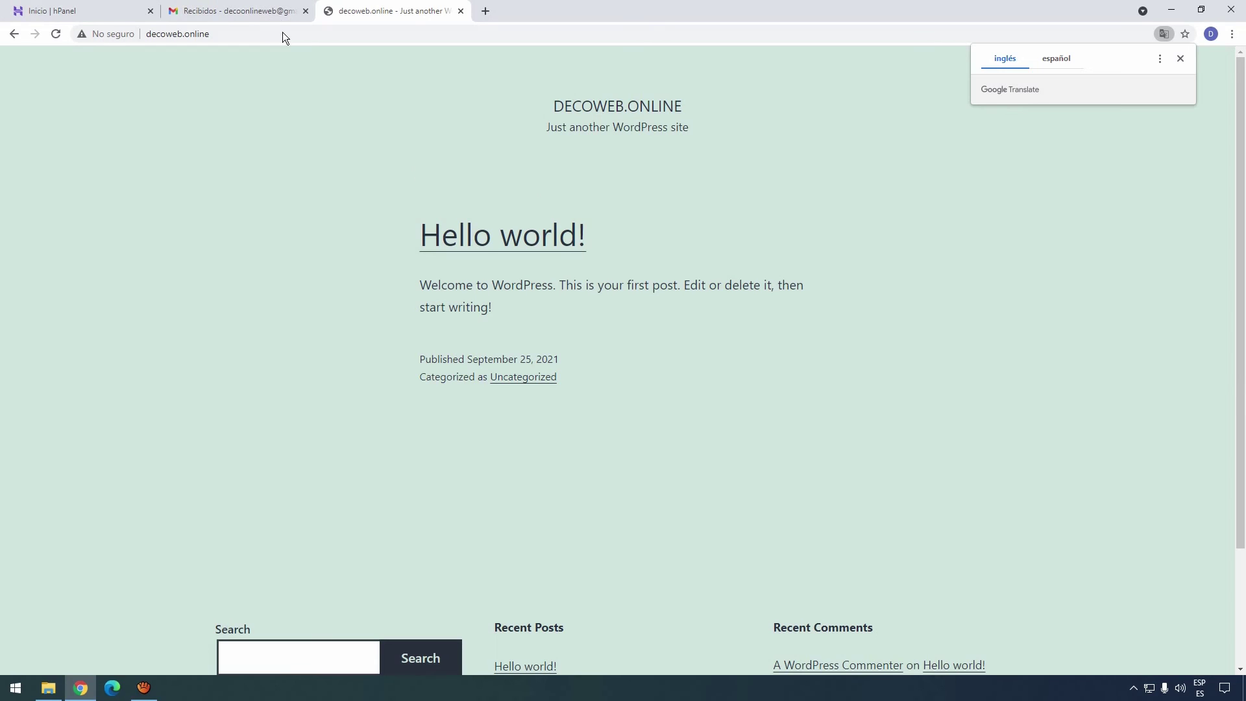
Dismiss the translate popup and scroll the live decoweb.online site showing the Hello world! post.
{"action": "left_click", "coordinate": [231, 34]}
{"action": "left_click", "coordinate": [235, 34]}
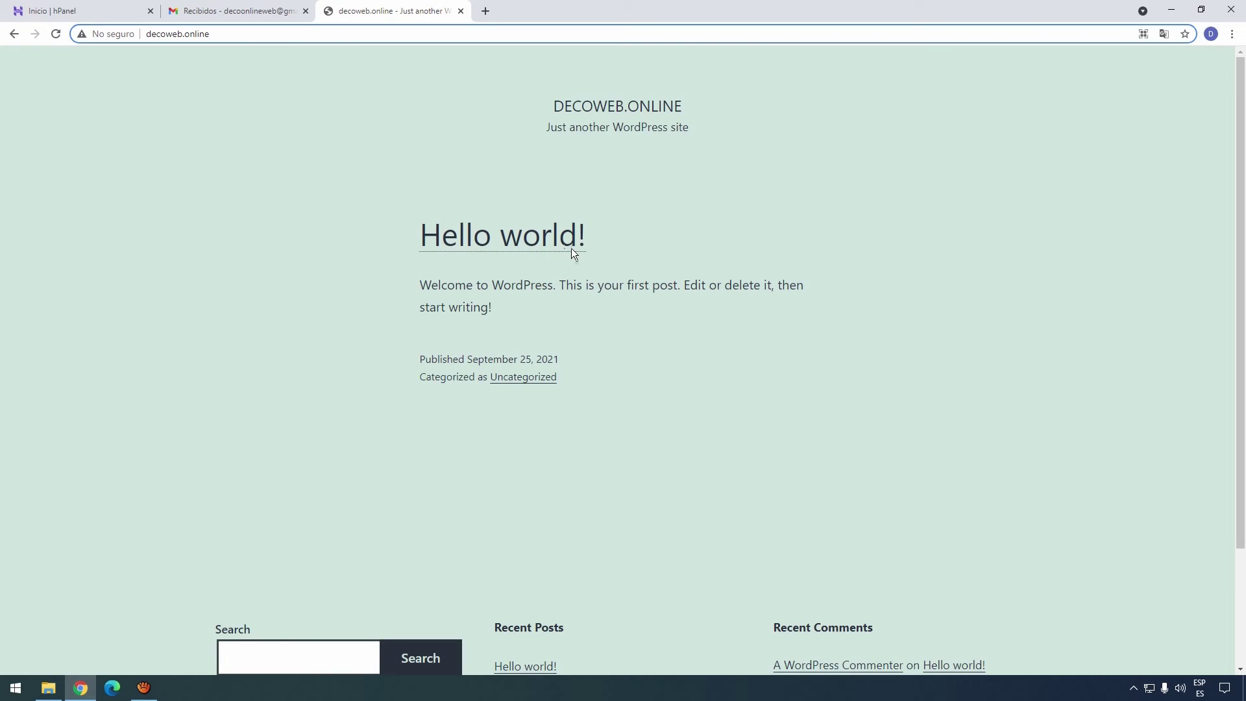
{"action": "scroll", "coordinate": [556, 139], "scroll_direction": "down", "scroll_amount": 3}
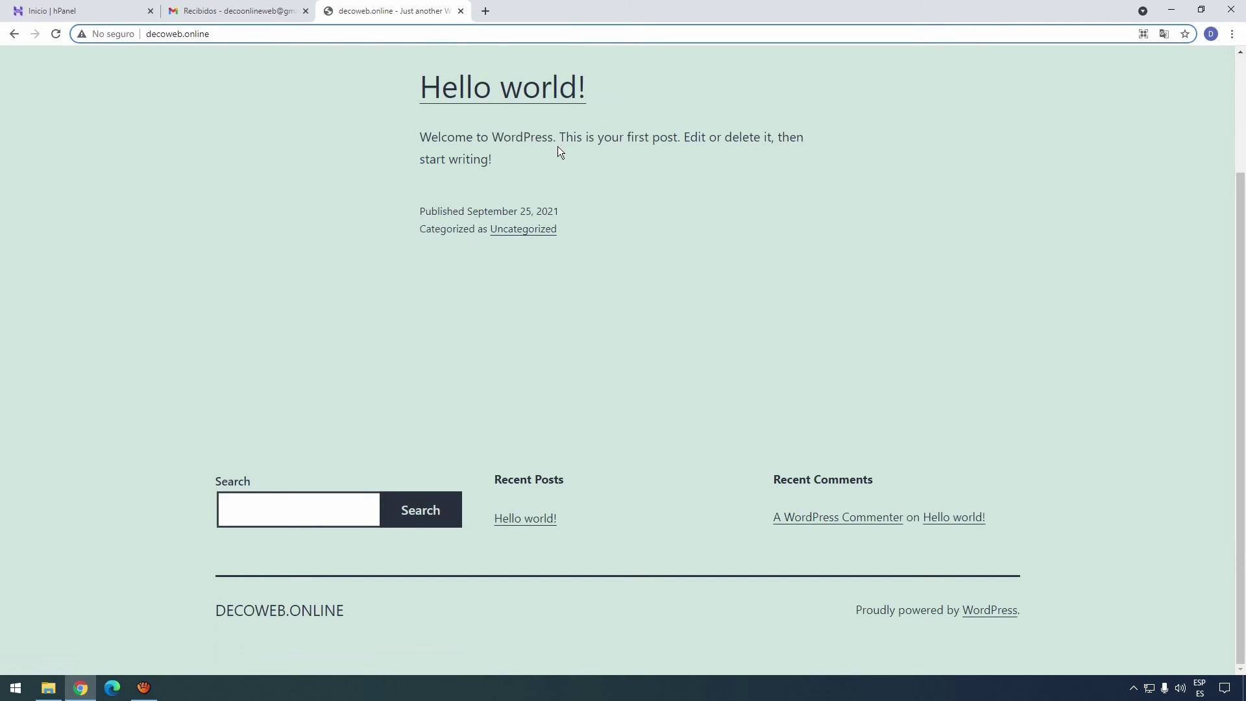
{"action": "scroll", "coordinate": [558, 148], "scroll_direction": "up", "scroll_amount": 3}
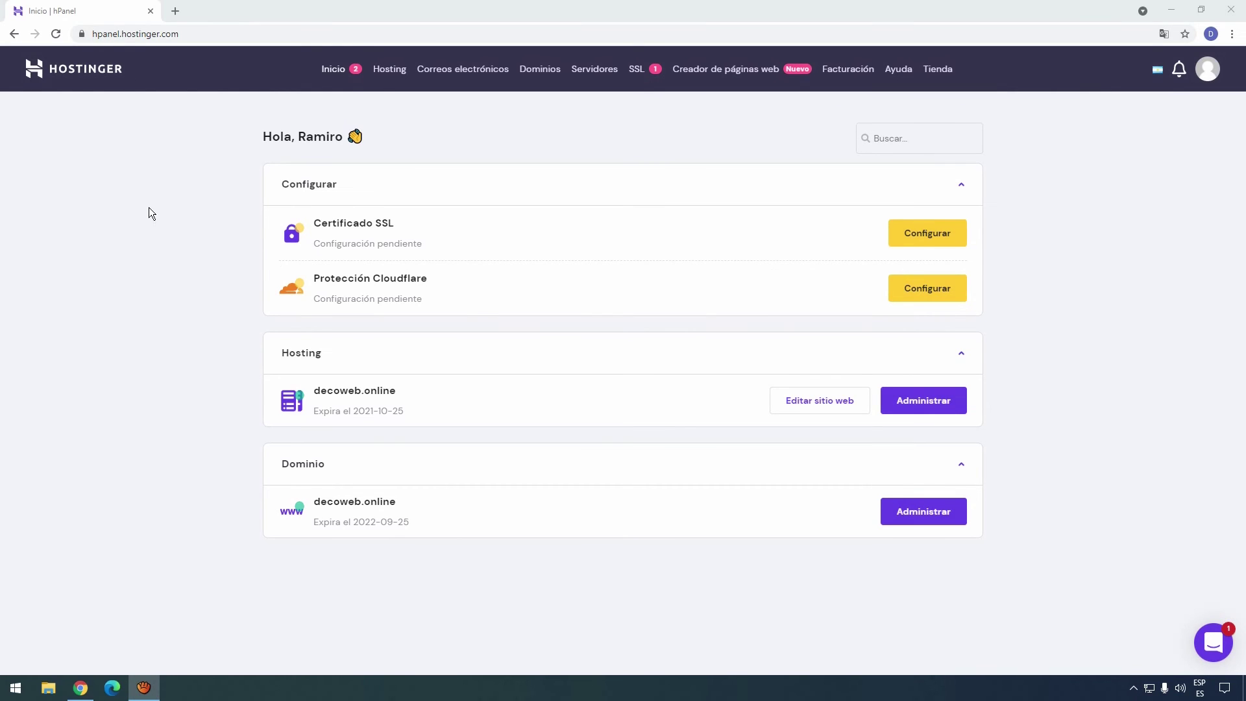
{"action": "left_click", "coordinate": [93, 34]}
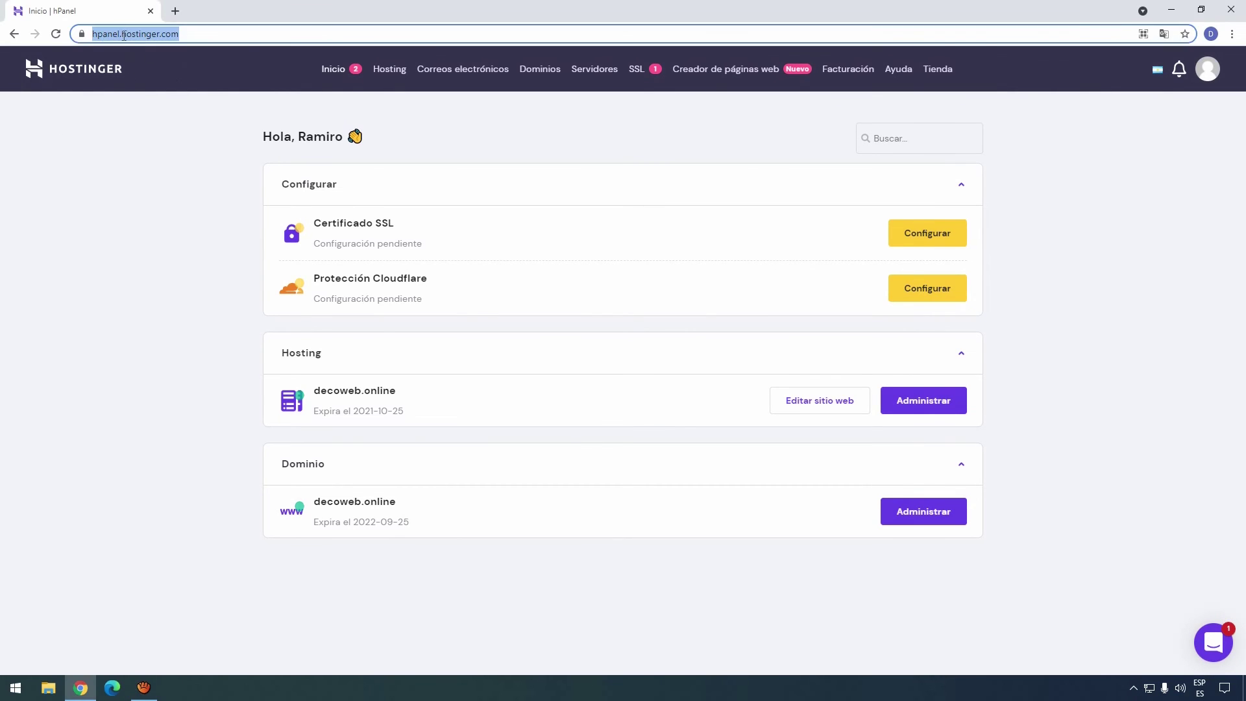
{"action": "left_click", "coordinate": [223, 36]}
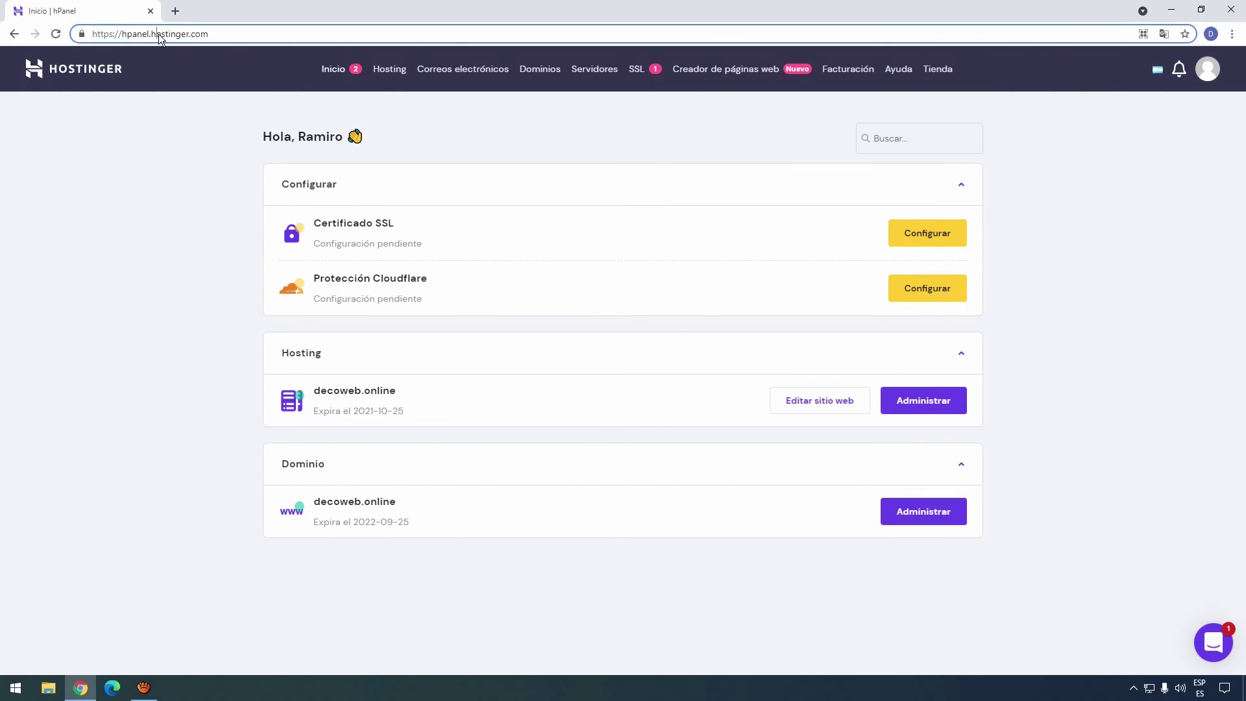
{"action": "left_click", "coordinate": [465, 70]}
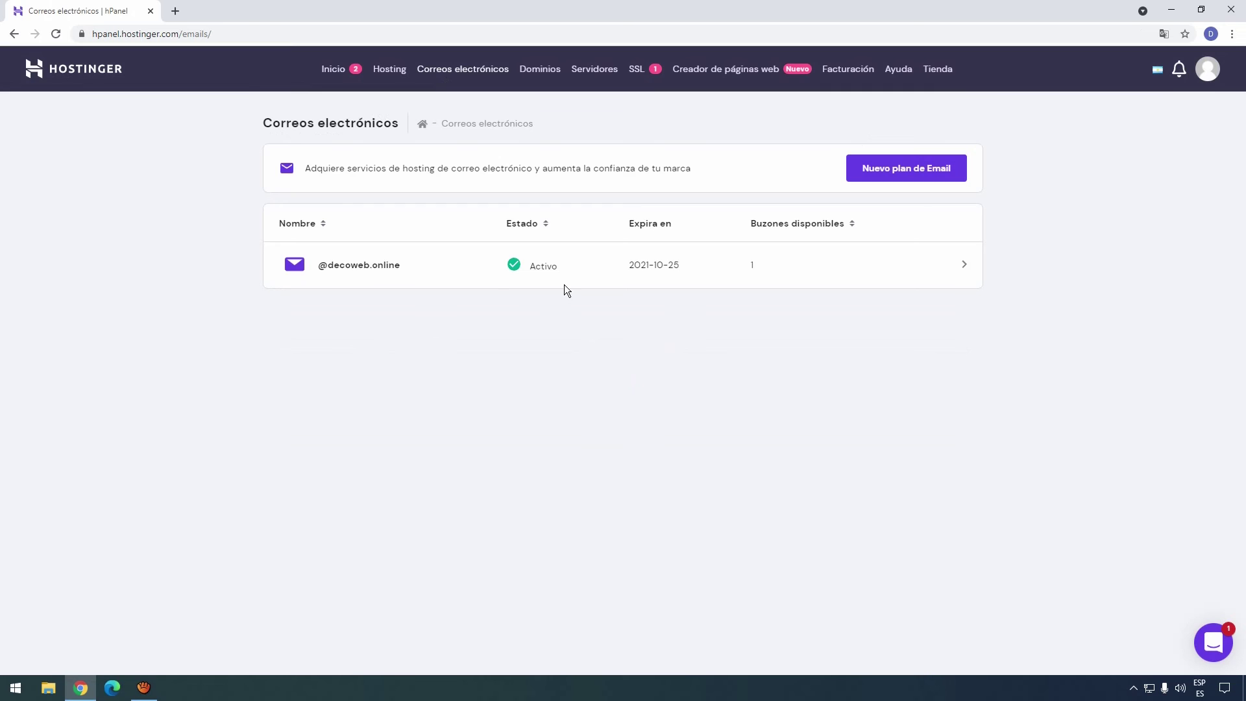
{"action": "left_click", "coordinate": [362, 269]}
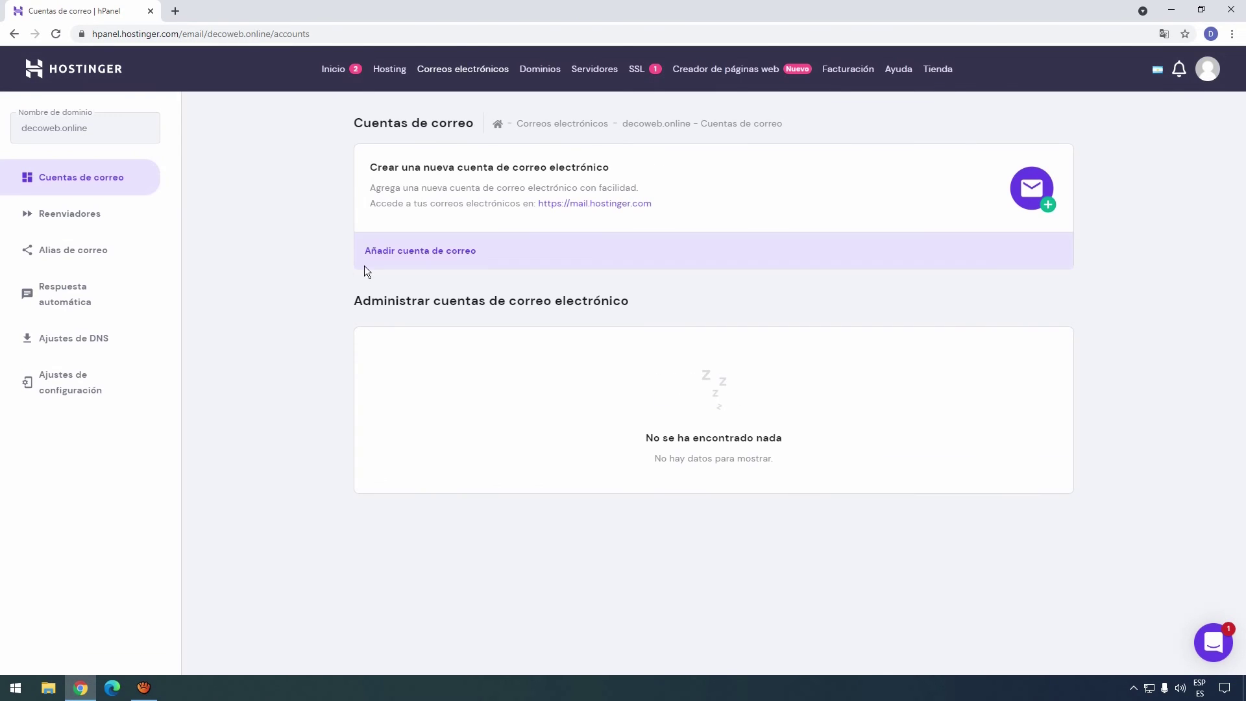
{"action": "left_click", "coordinate": [431, 258]}
{"action": "left_click", "coordinate": [577, 357]}
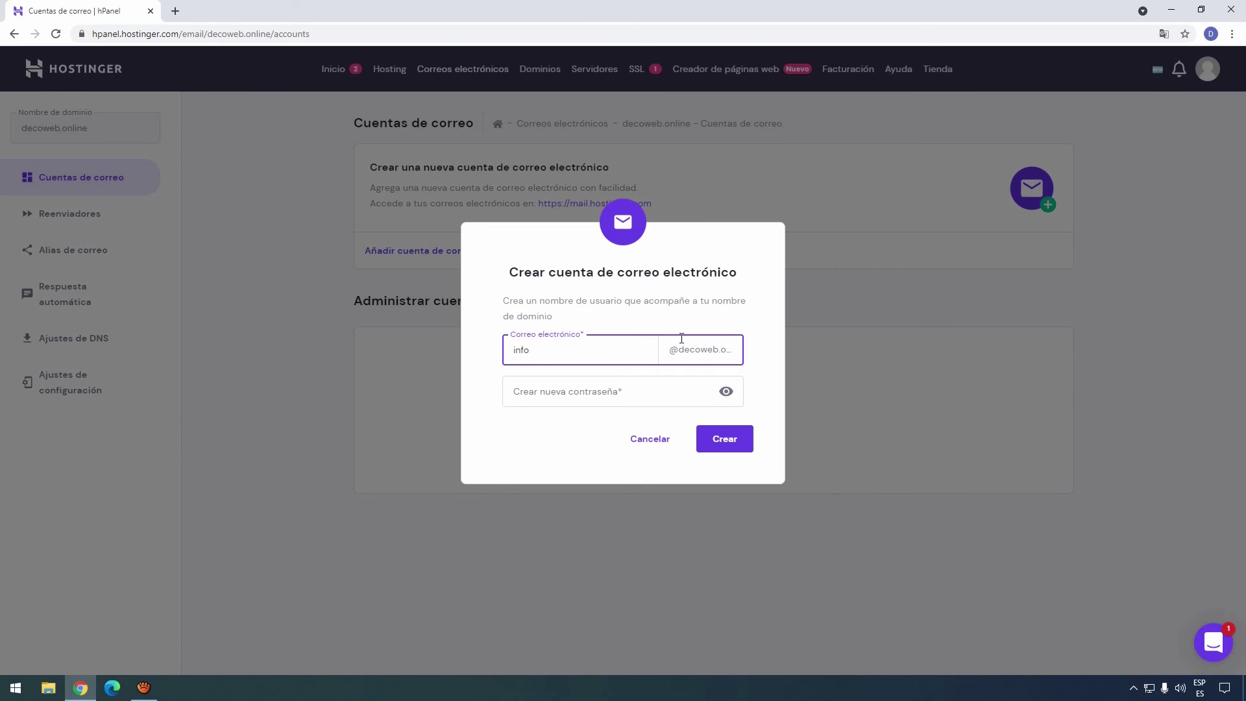
{"action": "left_click", "coordinate": [554, 389]}
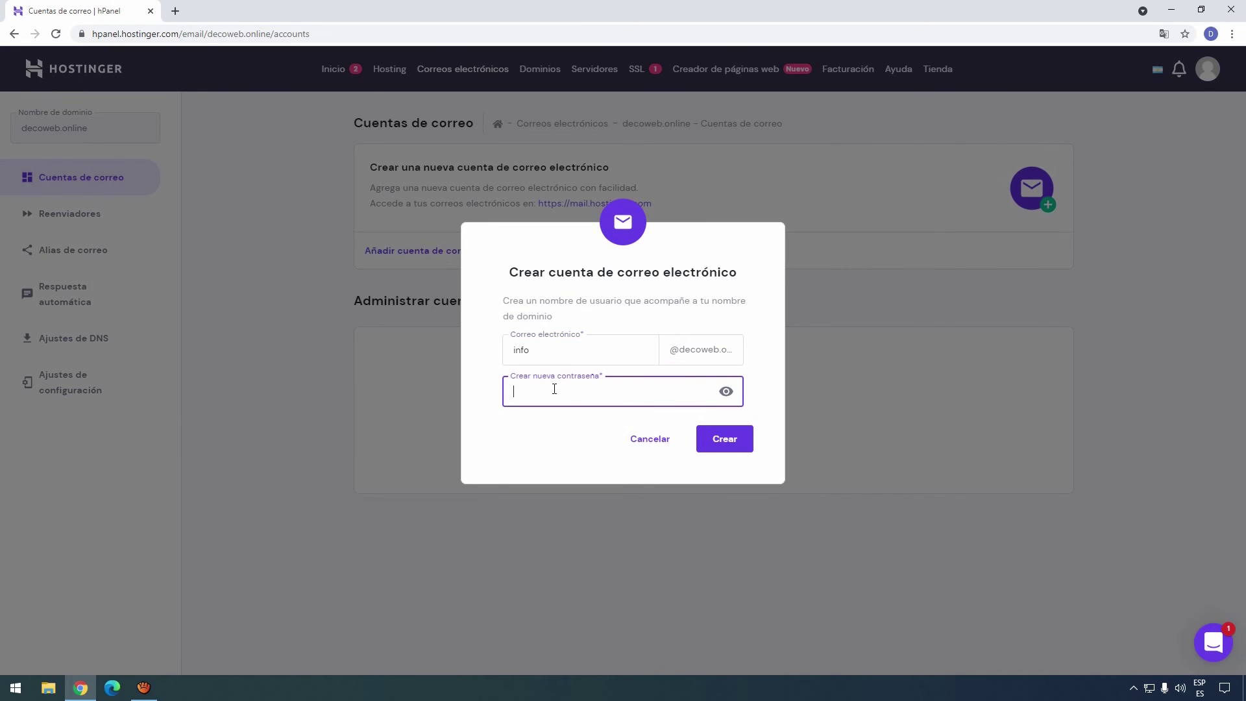
{"action": "type", "text": "•••••••••••••••"}
{"action": "left_click", "coordinate": [718, 439]}
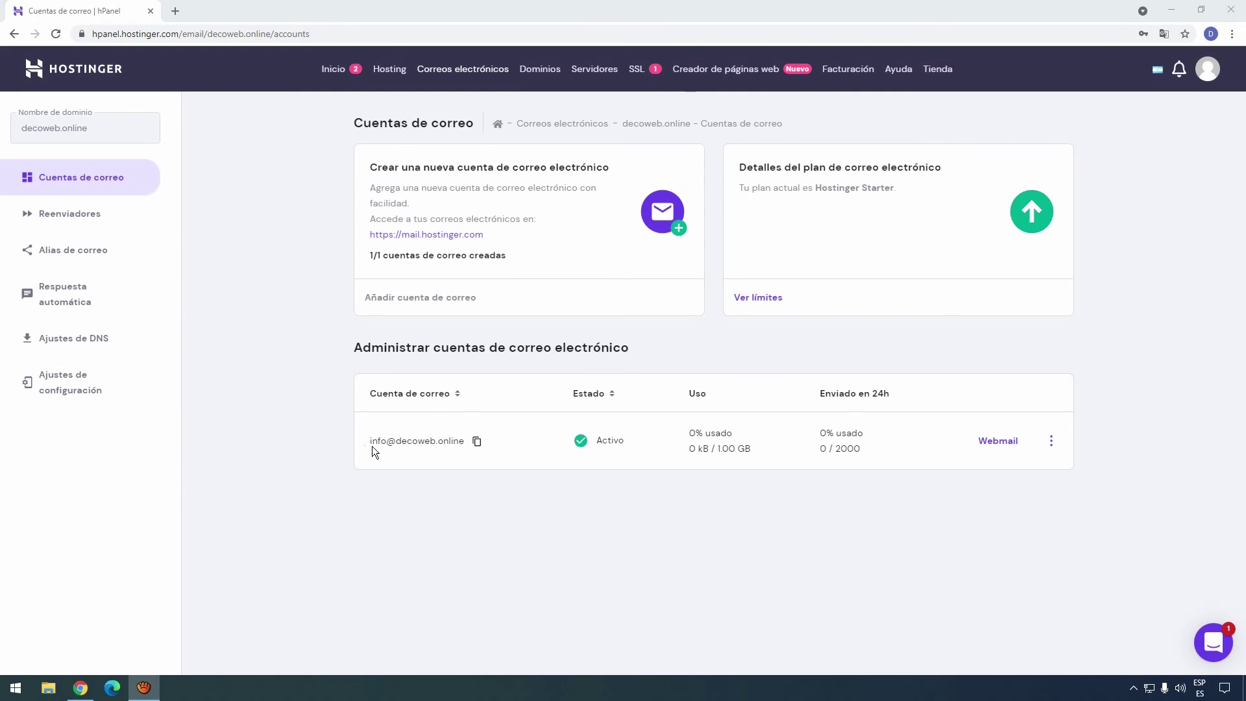
Select the new info address and check its three-dot actions menu.
{"action": "left_click_drag", "start_coordinate": [370, 443], "coordinate": [394, 443]}
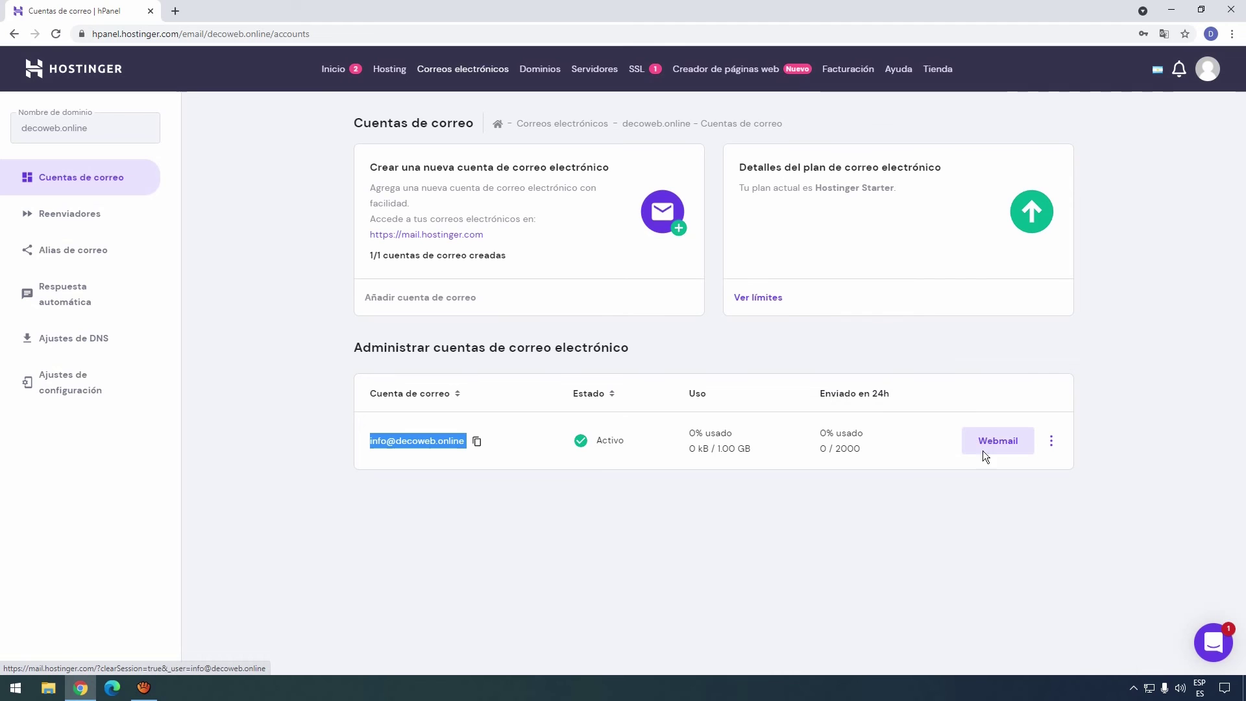
{"action": "left_click", "coordinate": [1051, 441]}
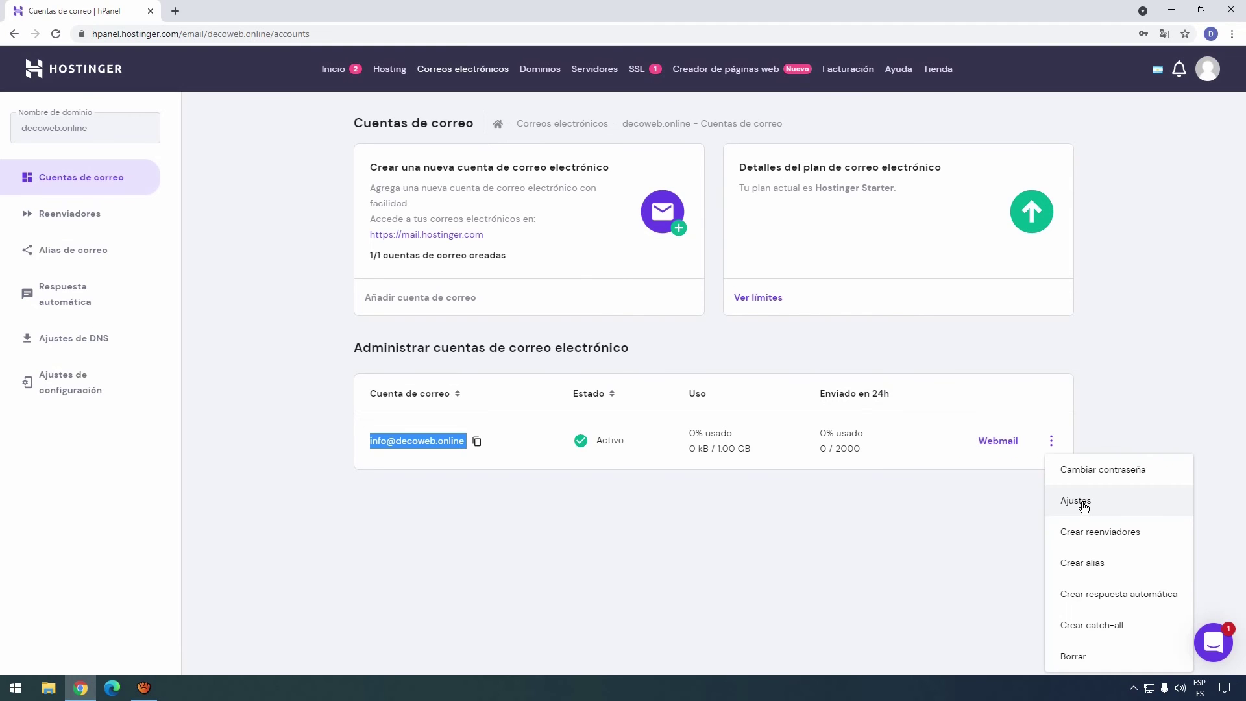
{"action": "left_click", "coordinate": [994, 502]}
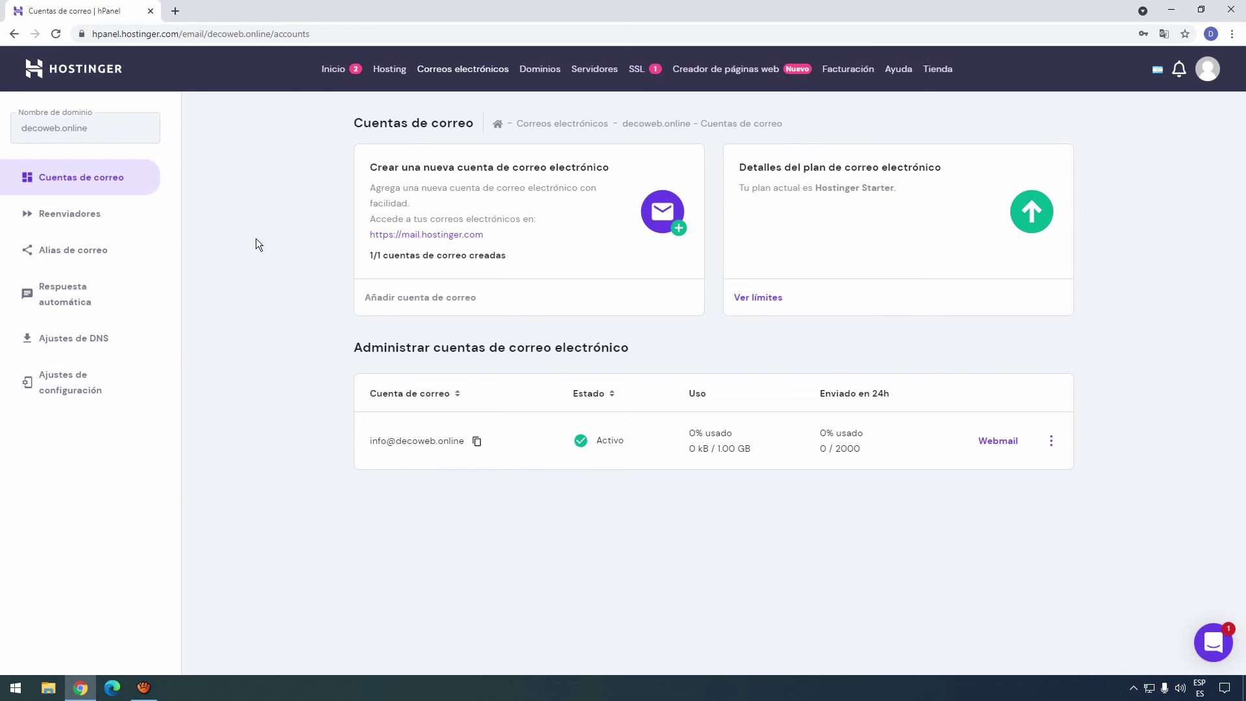
Look through the Reenviadores and Respuesta automática pages, then the Ajustes de DNS page.
{"action": "left_click", "coordinate": [80, 218]}
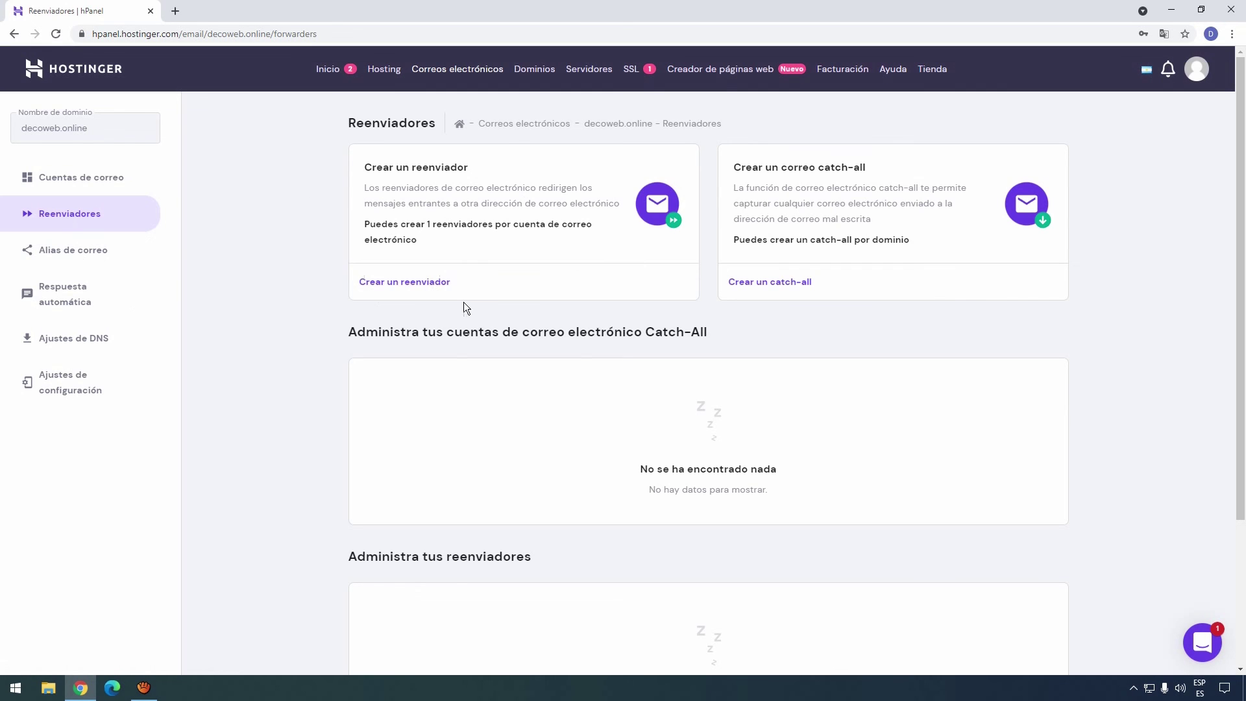
{"action": "left_click", "coordinate": [68, 292]}
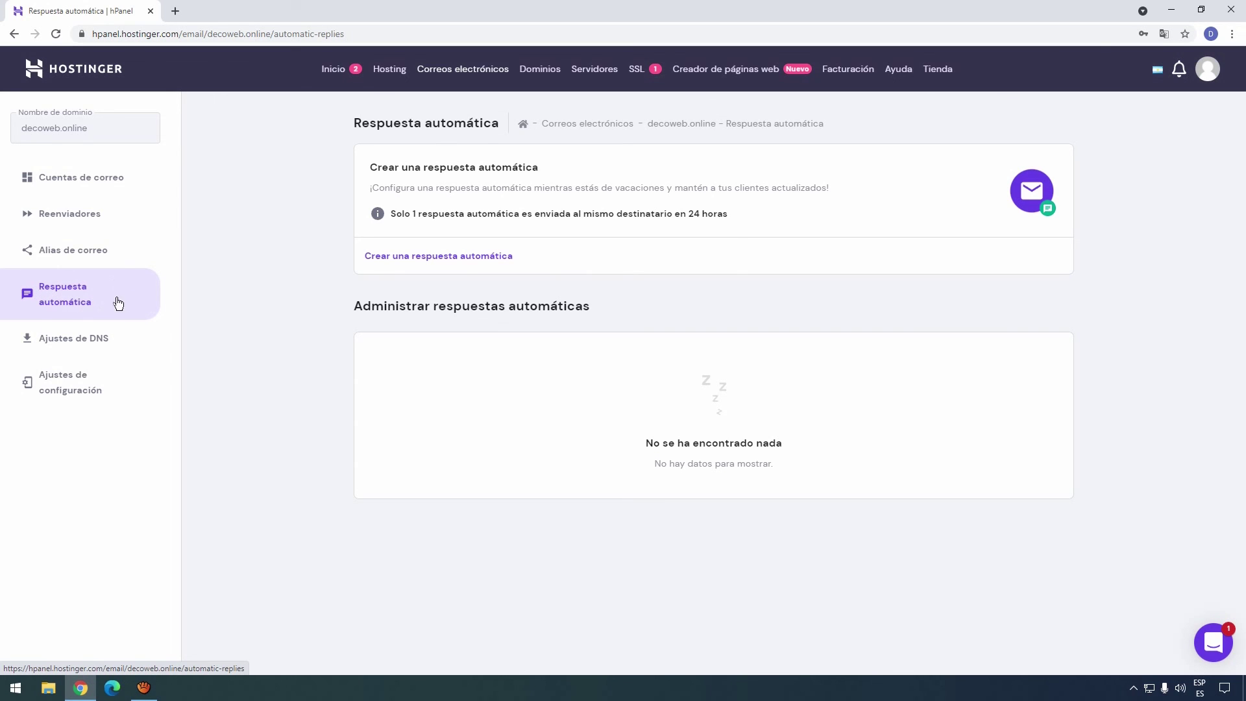
{"action": "left_click", "coordinate": [92, 345]}
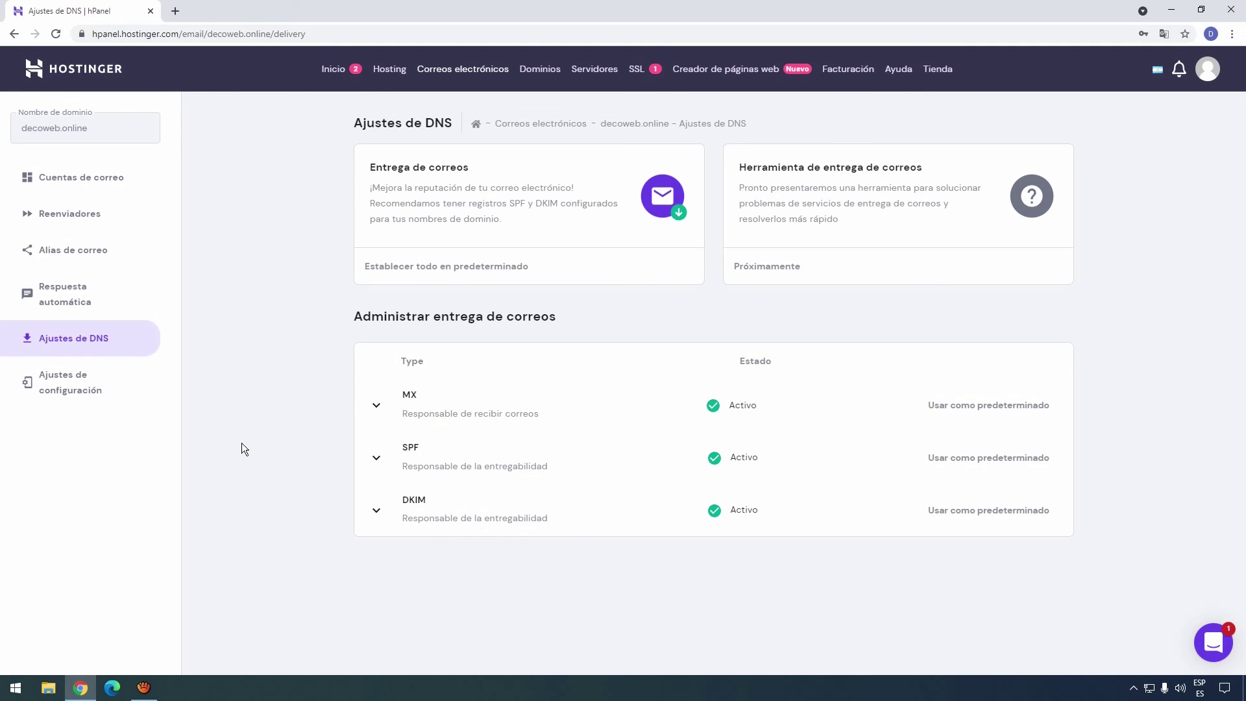
Show manual setup with IMAP 993, SMTP 465, POP 995 and select the POP hostname.
{"action": "left_click", "coordinate": [104, 390]}
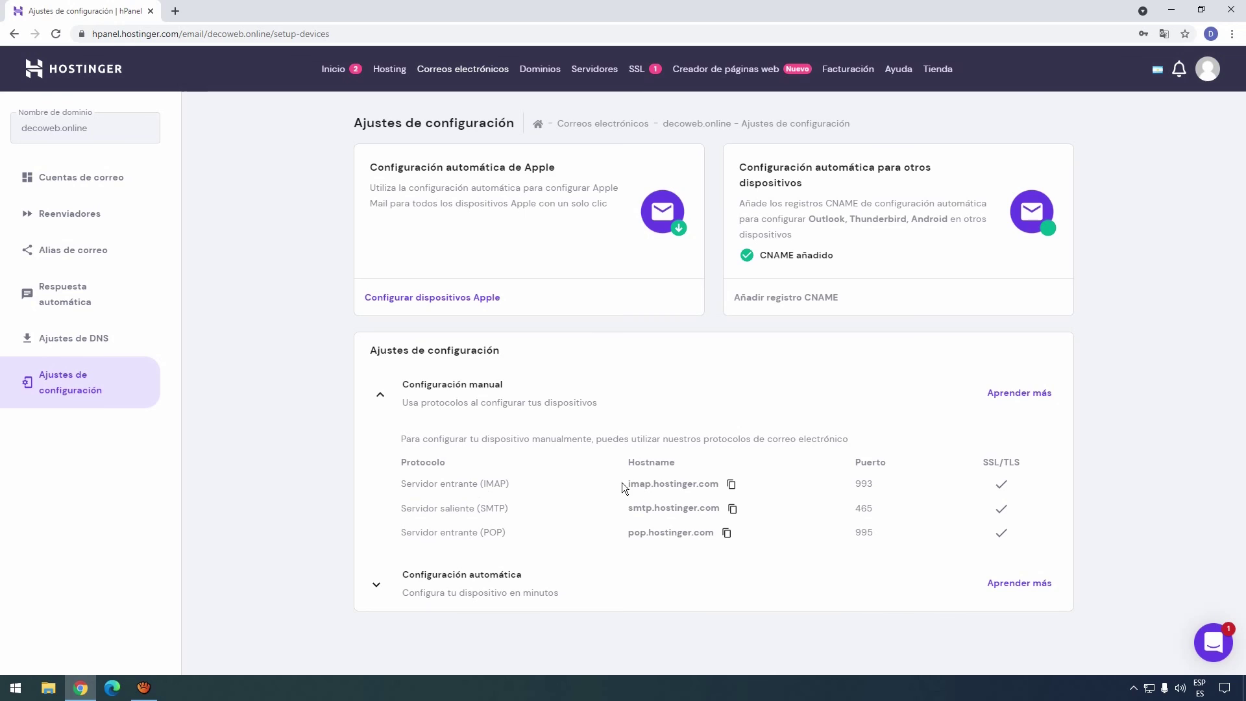
{"action": "left_click_drag", "start_coordinate": [634, 533], "coordinate": [670, 534]}
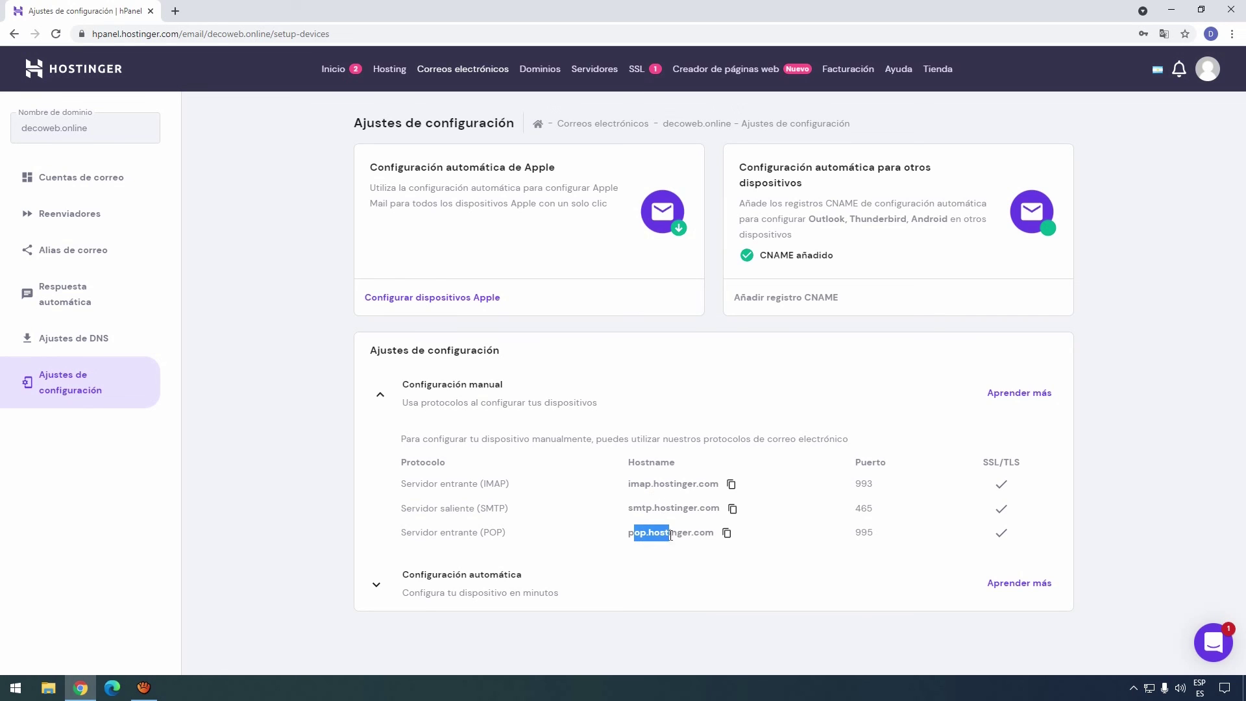